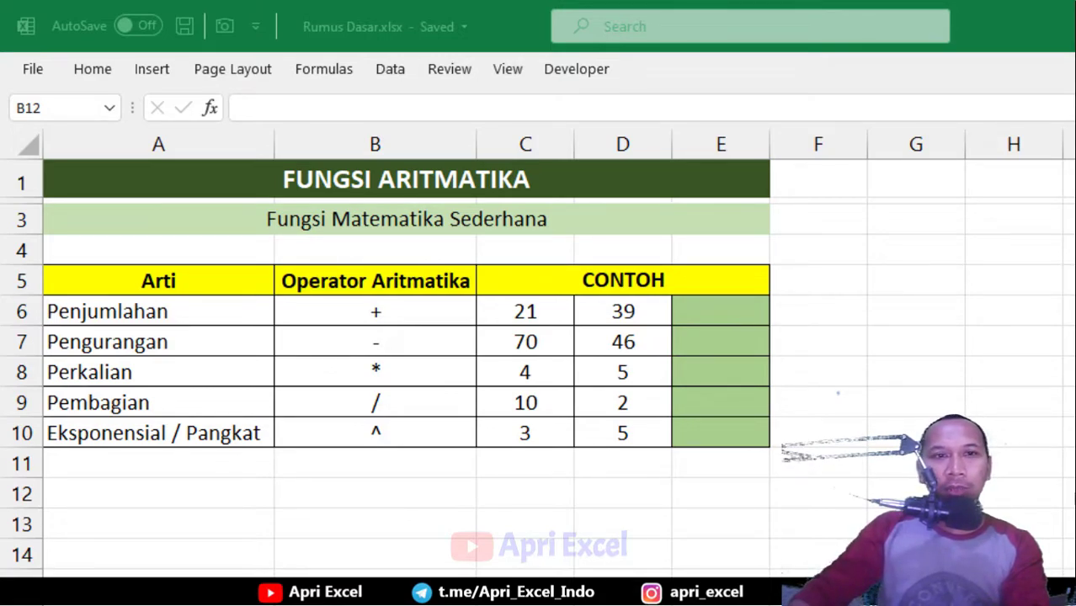
Enter the addition formula =C6+D6 in E6, giving 60
{"action": "left_click", "coordinate": [469, 219]}
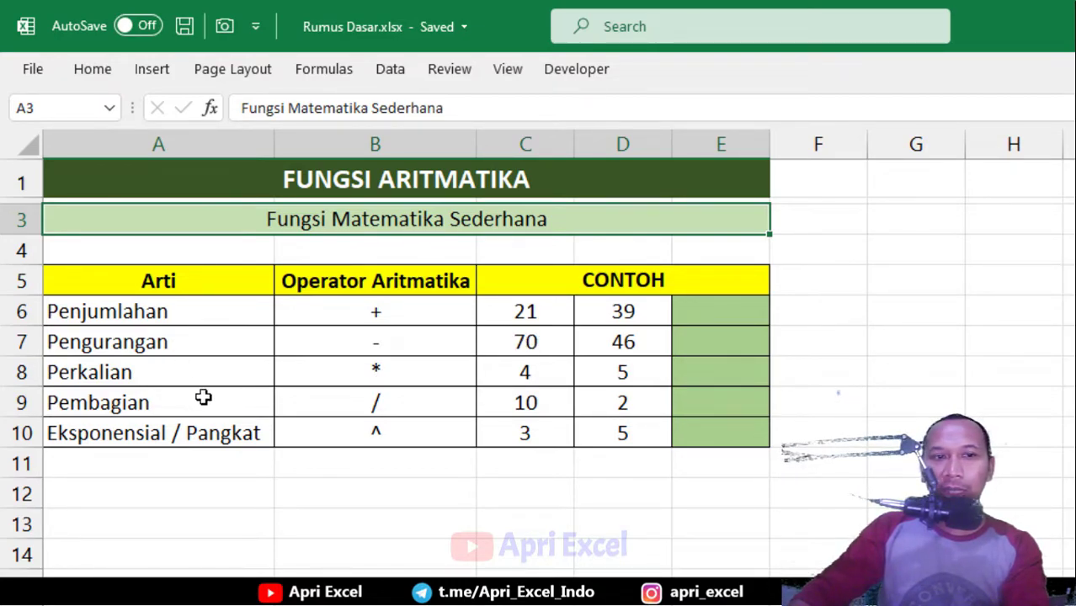
{"action": "left_click", "coordinate": [696, 314]}
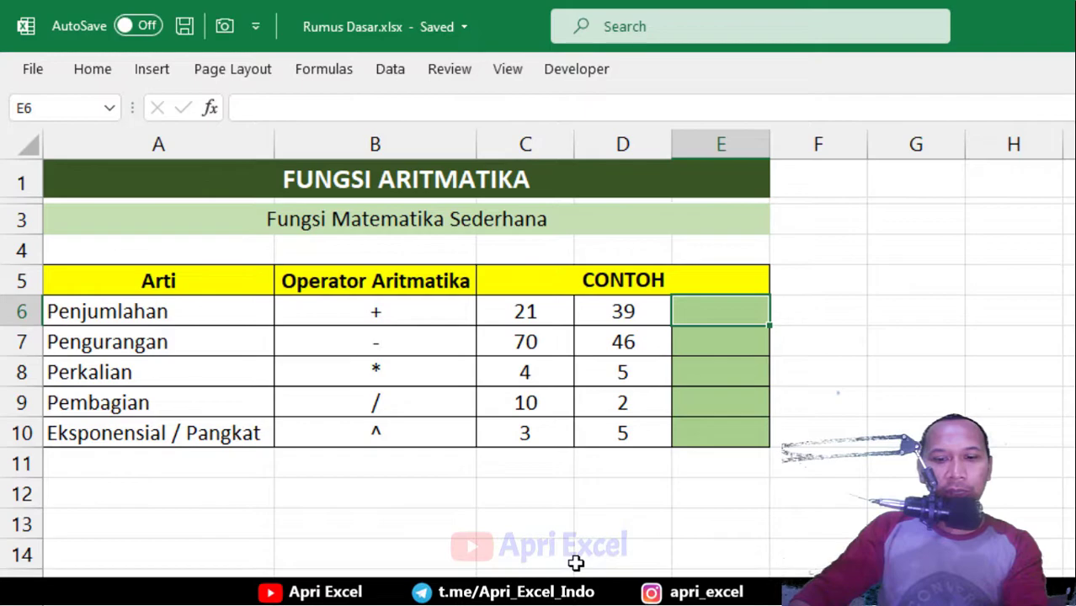
{"action": "type", "text": "="}
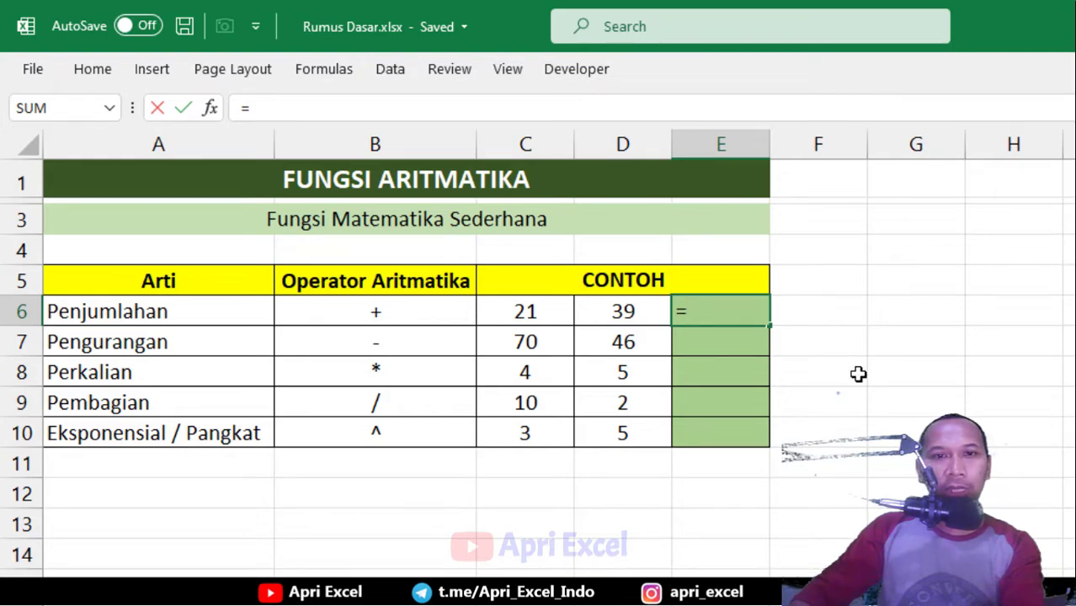
{"action": "left_click", "coordinate": [526, 314]}
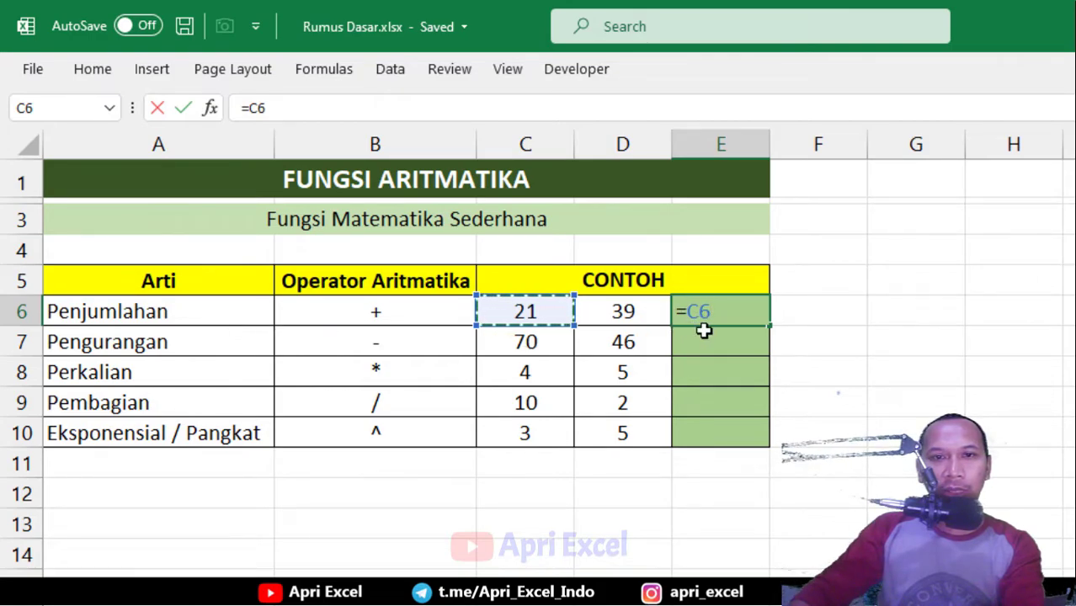
{"action": "type", "text": "+"}
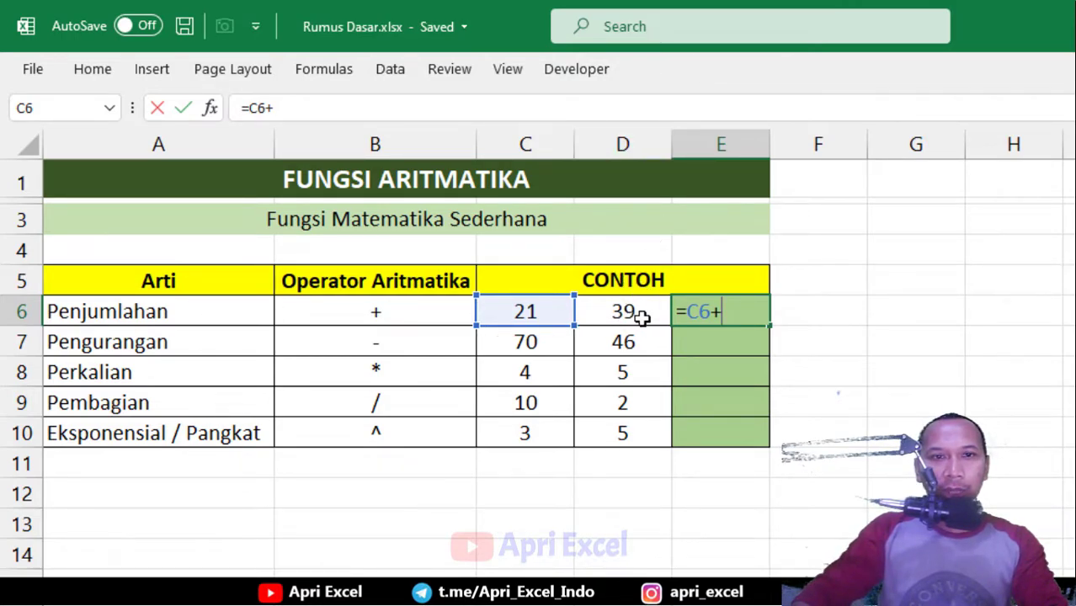
{"action": "left_click", "coordinate": [623, 312]}
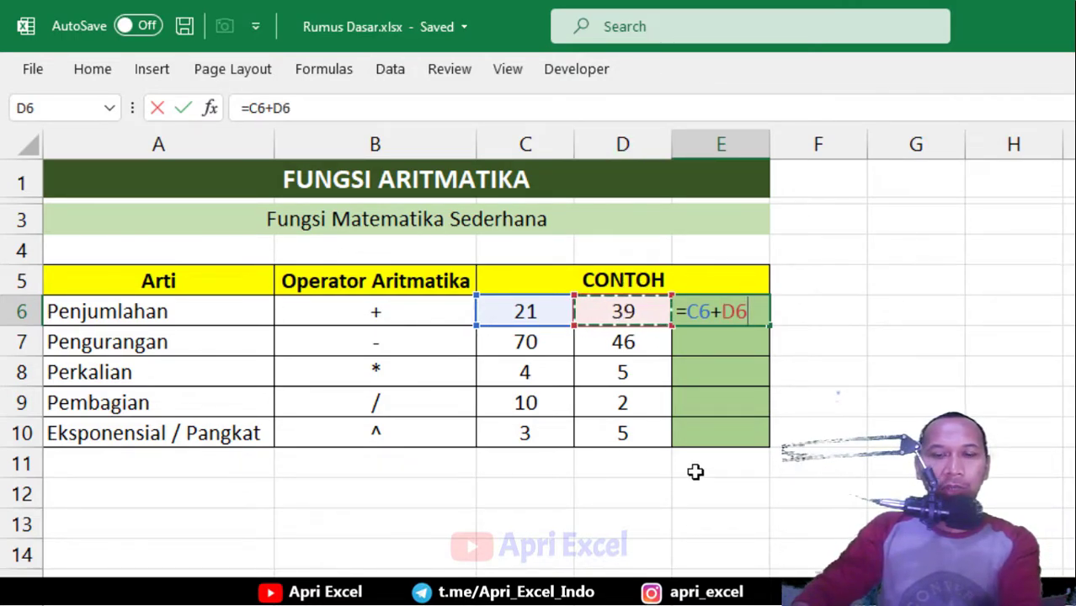
{"action": "key", "text": "Return"}
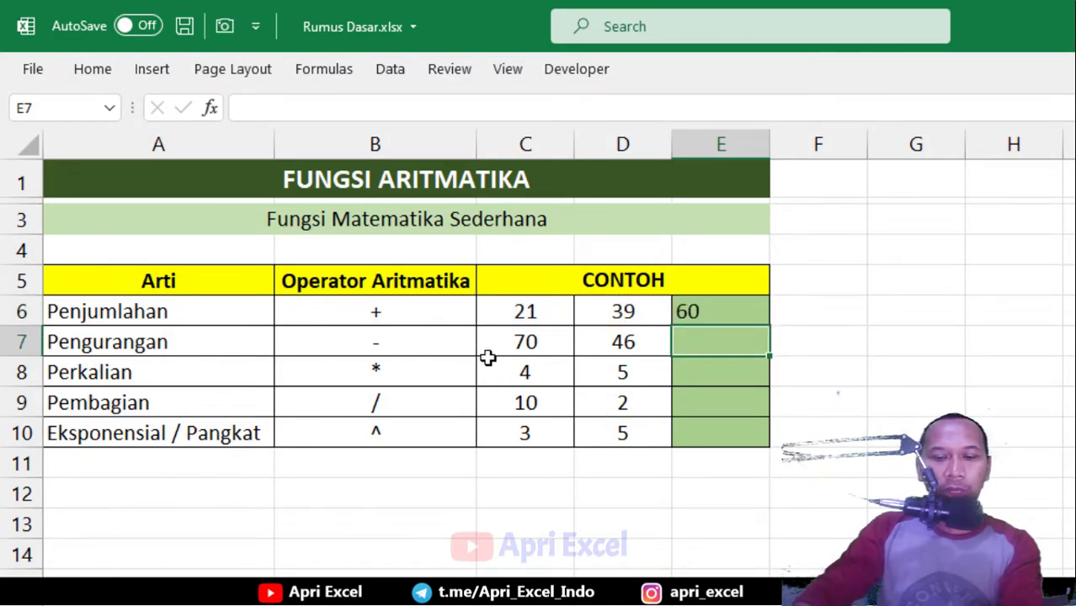
Enter the subtraction formula =C7-D7 in E7, giving 24
{"action": "type", "text": "="}
{"action": "left_click", "coordinate": [550, 346]}
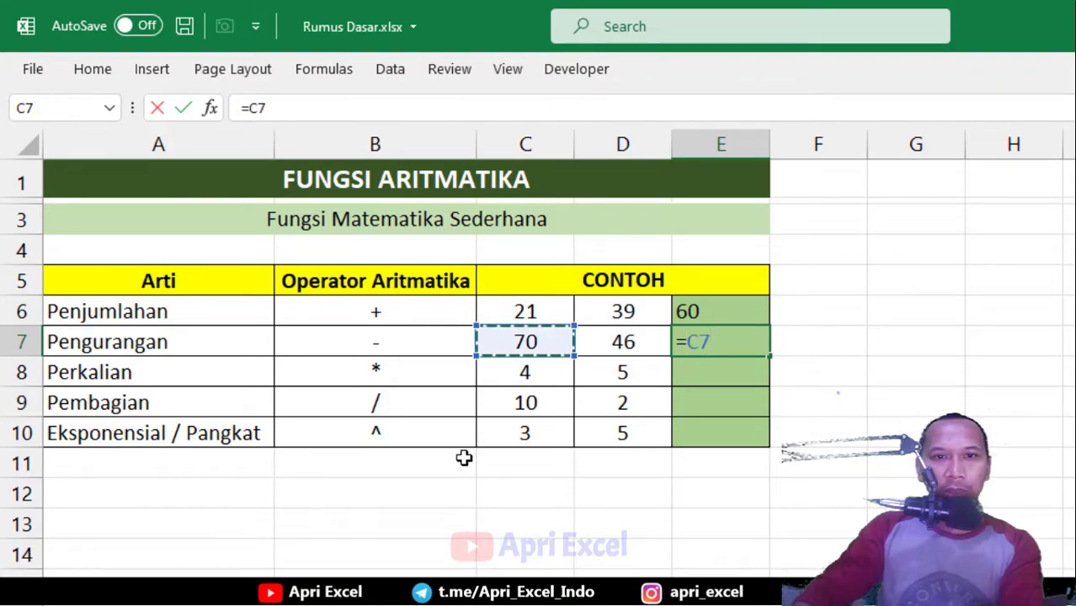
{"action": "type", "text": "-"}
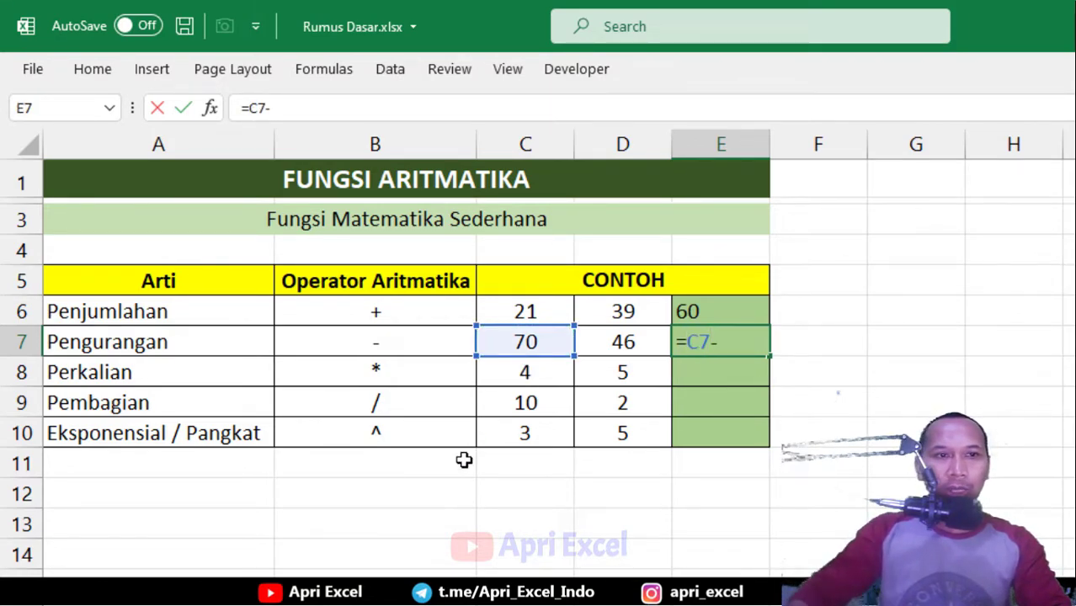
{"action": "left_click", "coordinate": [622, 343]}
{"action": "key", "text": "Return"}
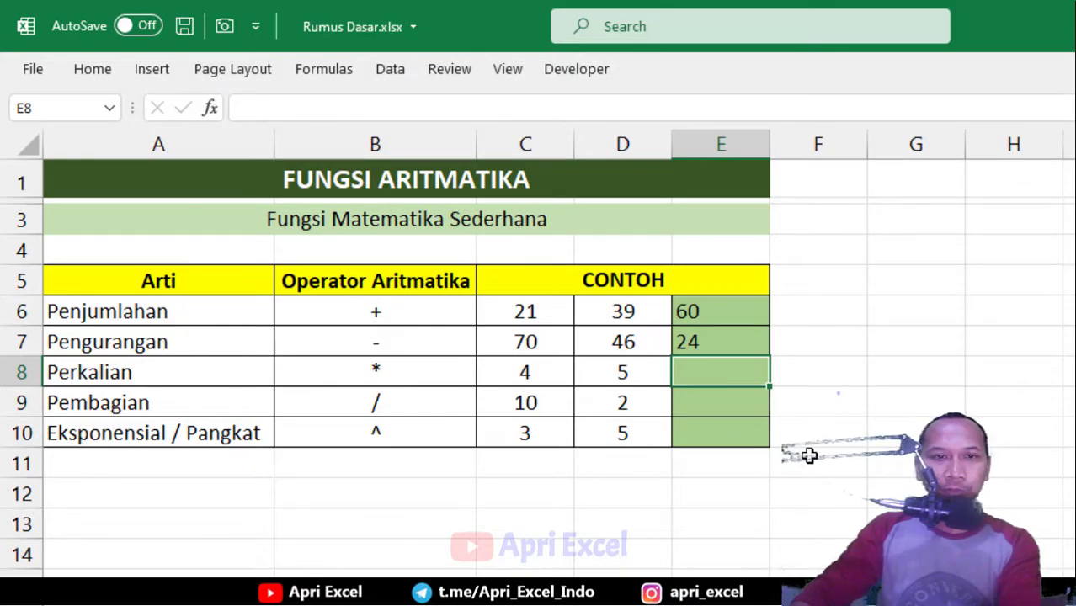
Enter the multiplication formula =C8*D8 in E8, giving 20
{"action": "type", "text": "="}
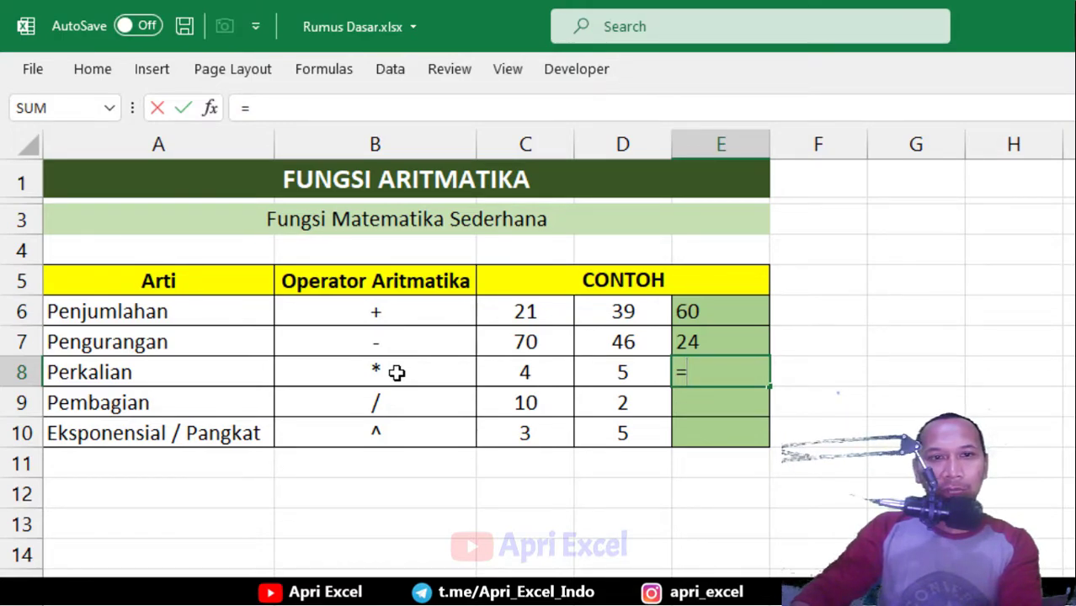
{"action": "left_click", "coordinate": [510, 364]}
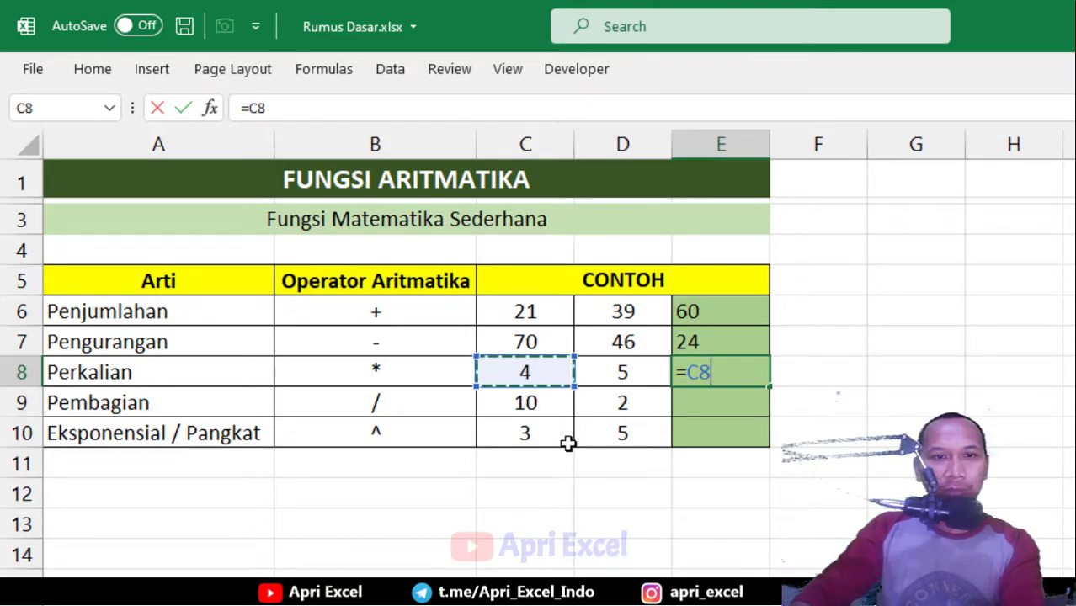
{"action": "type", "text": "*"}
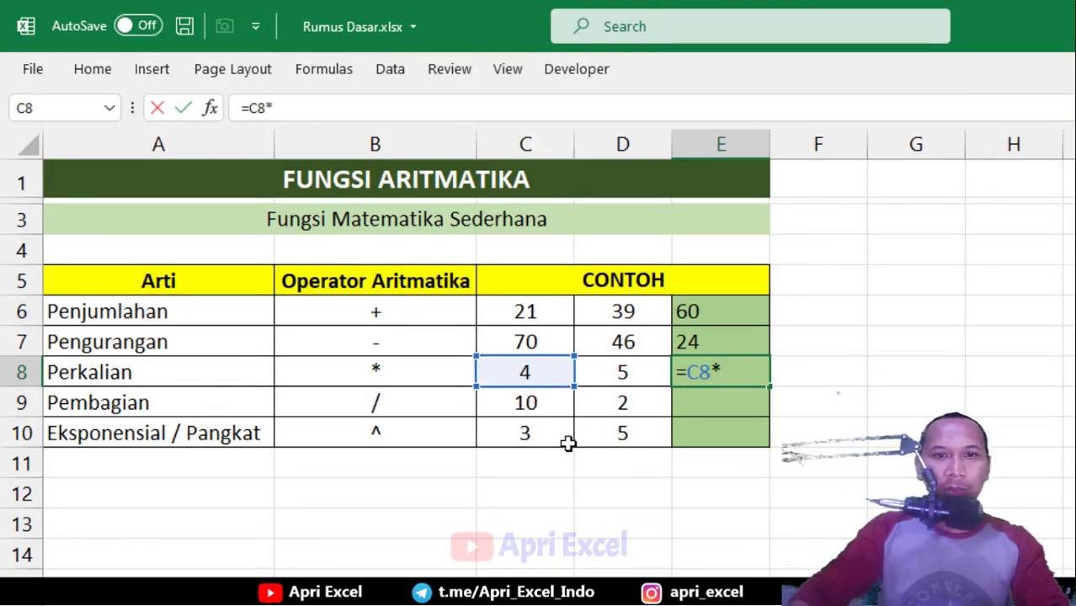
{"action": "left_click", "coordinate": [619, 372]}
{"action": "key", "text": "Return"}
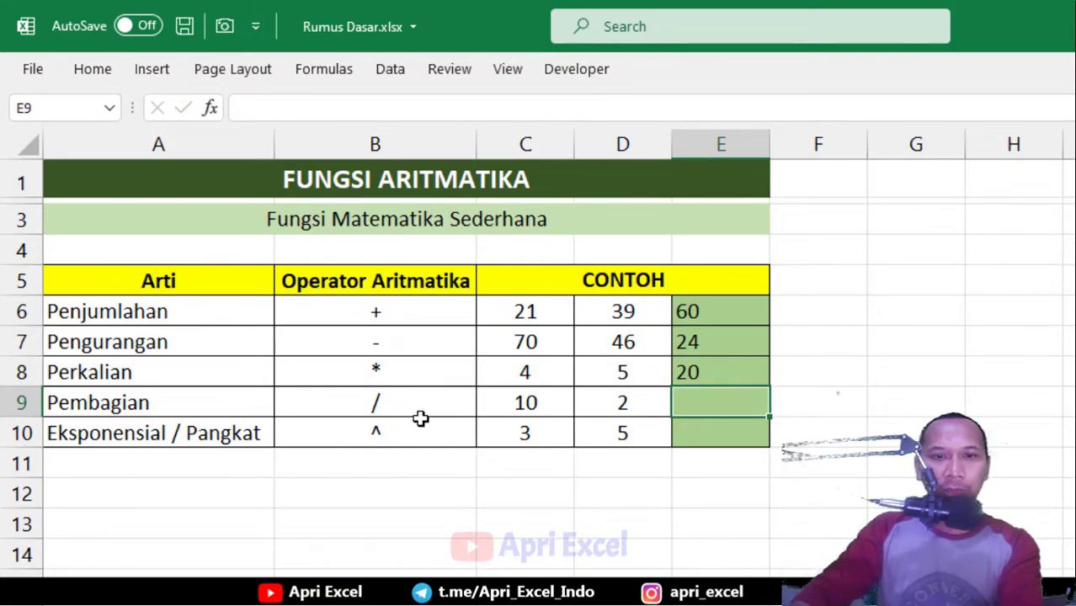
Enter the division formula =C9/D9 in E9, giving 5
{"action": "type", "text": "="}
{"action": "left_click", "coordinate": [524, 402]}
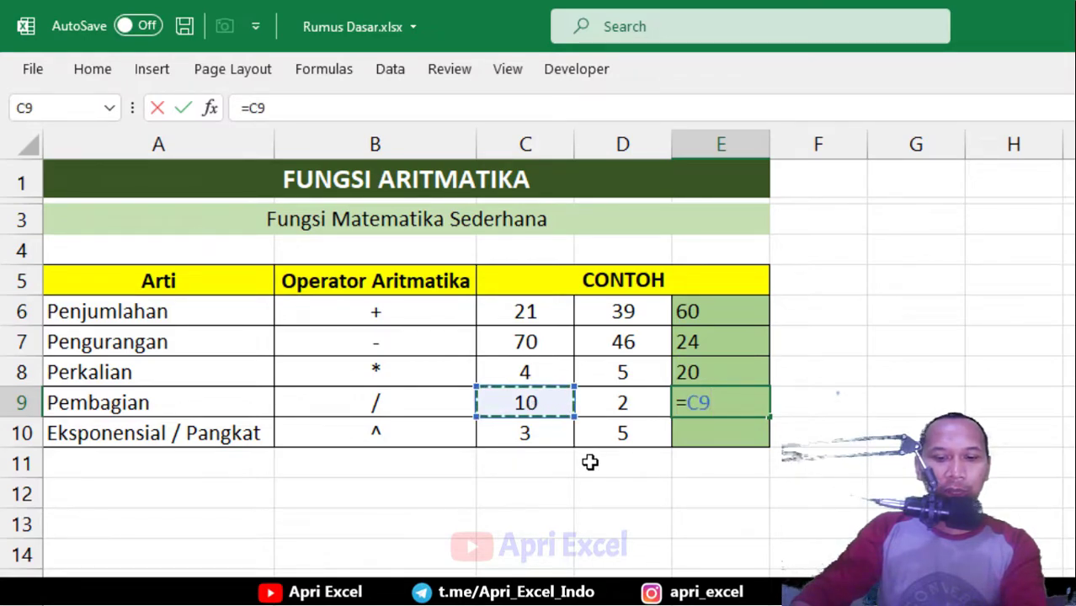
{"action": "type", "text": "/"}
{"action": "left_click", "coordinate": [639, 404]}
{"action": "key", "text": "Return"}
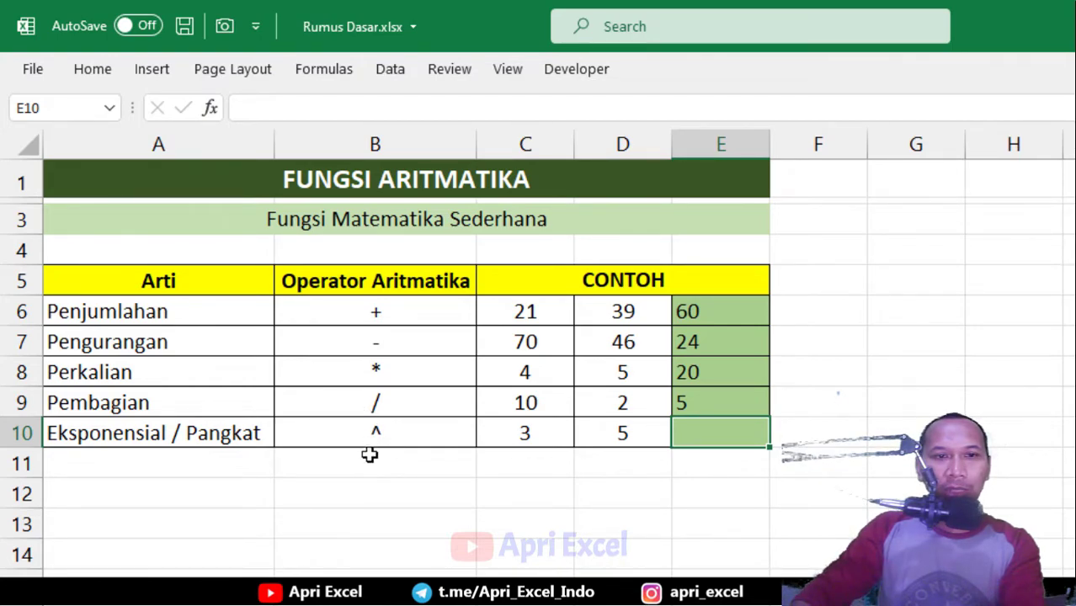
Enter the power formula =C10^D10 in E10, giving 243
{"action": "type", "text": "="}
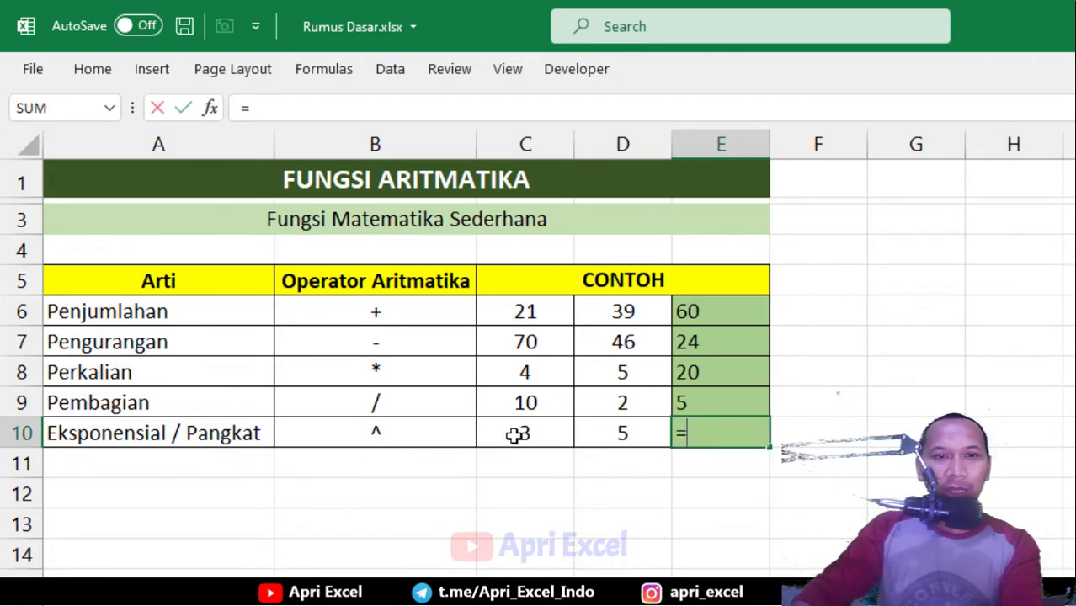
{"action": "left_click", "coordinate": [517, 434]}
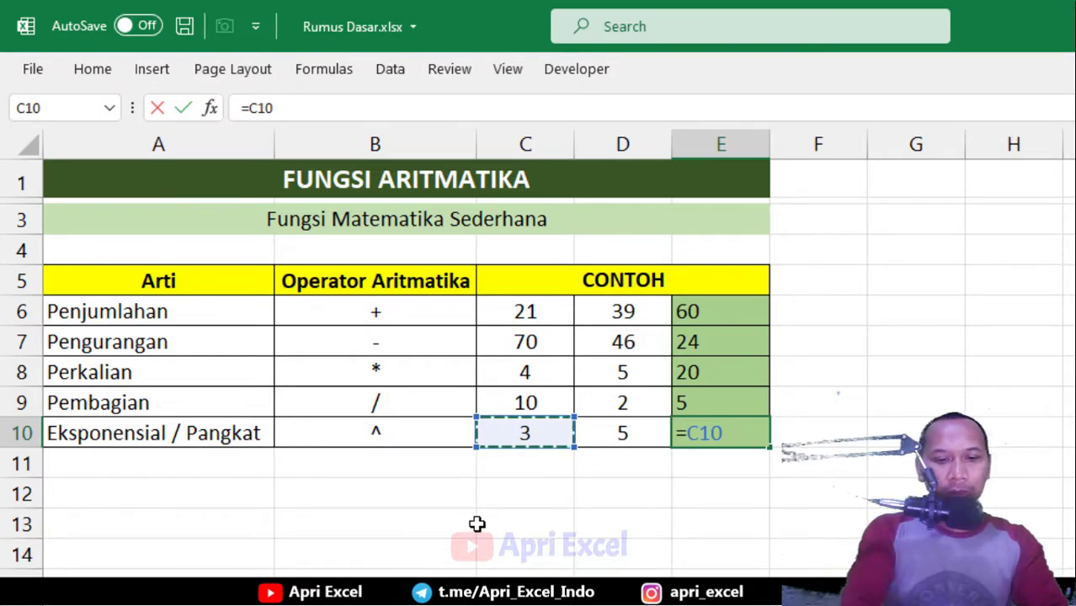
{"action": "type", "text": "^"}
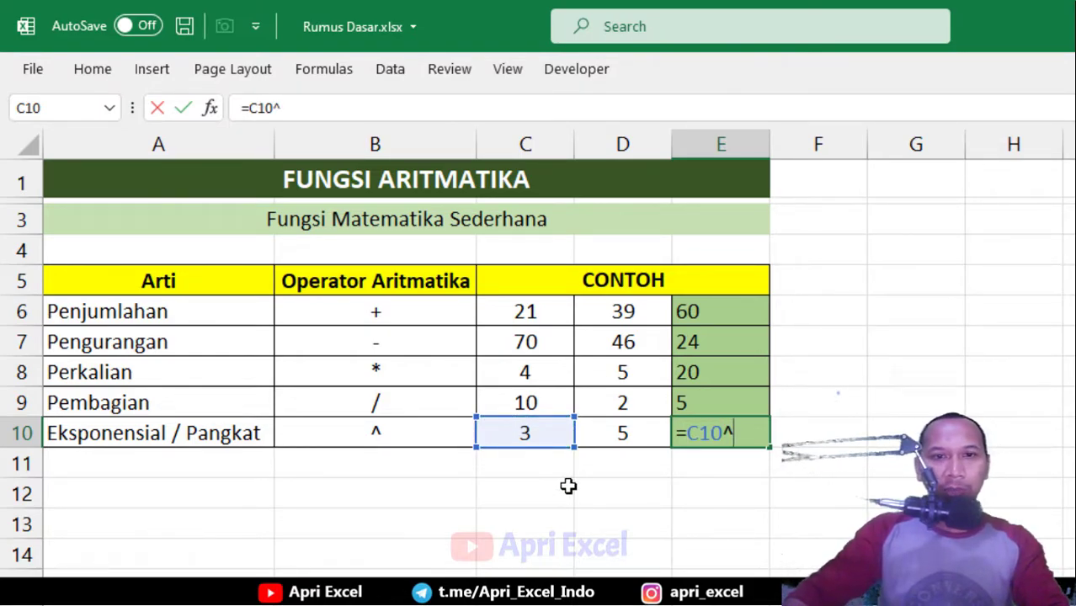
{"action": "left_click", "coordinate": [620, 432]}
{"action": "key", "text": "Return"}
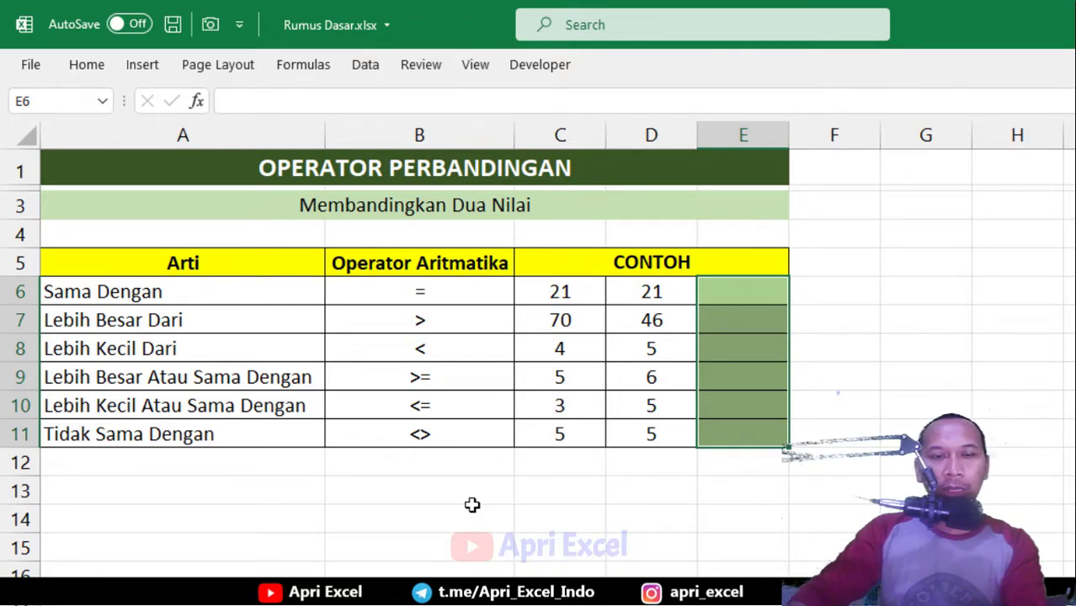
Point out the comparison pair 21 and 21 in C6:D6 and select result cell E6
{"action": "left_click", "coordinate": [567, 294]}
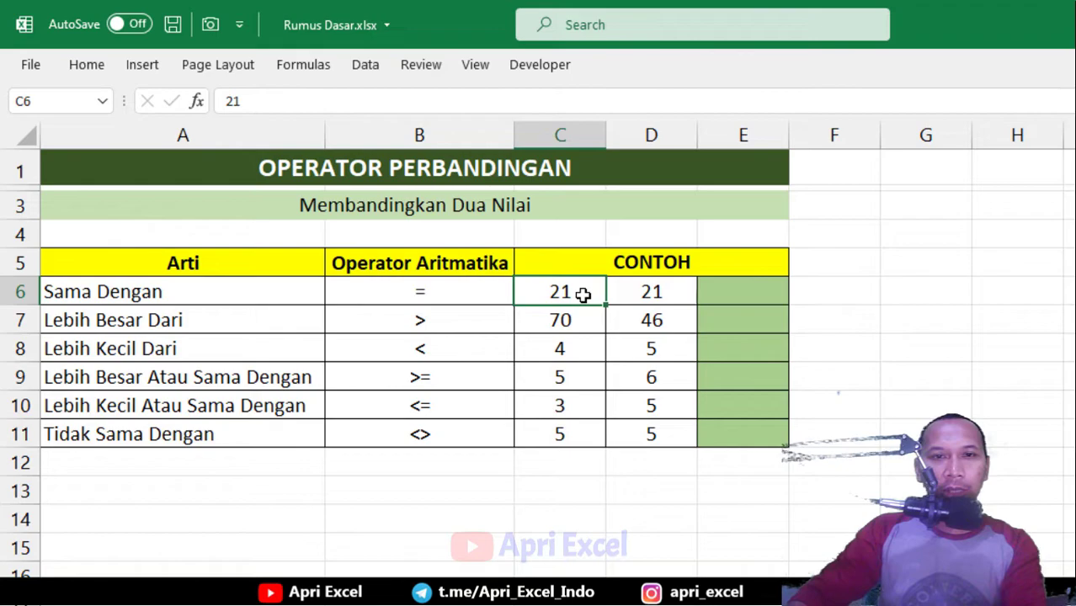
{"action": "key", "text": "Right"}
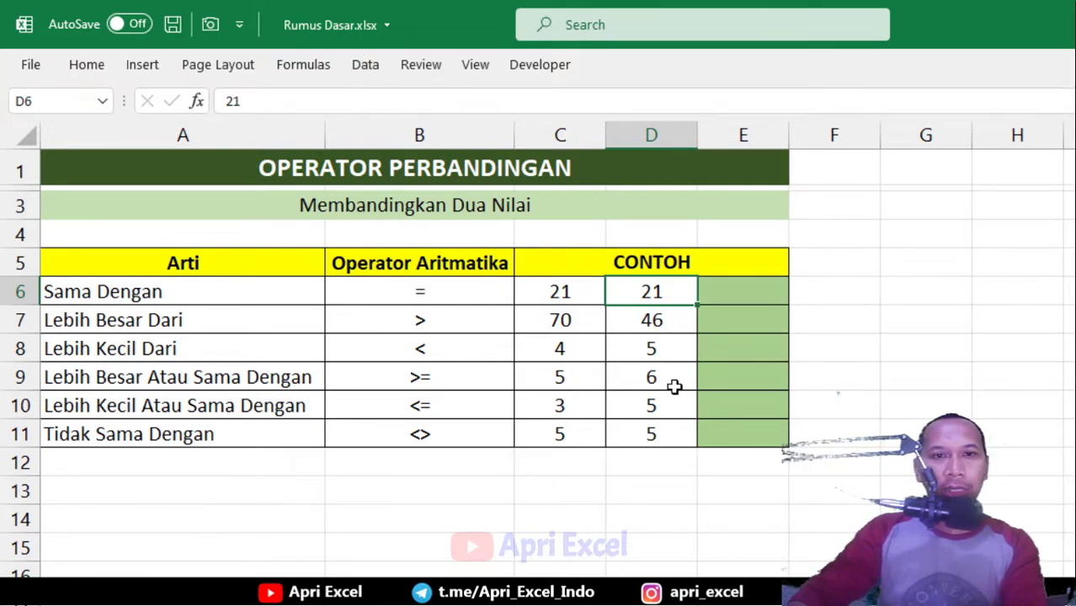
{"action": "left_click", "coordinate": [735, 299]}
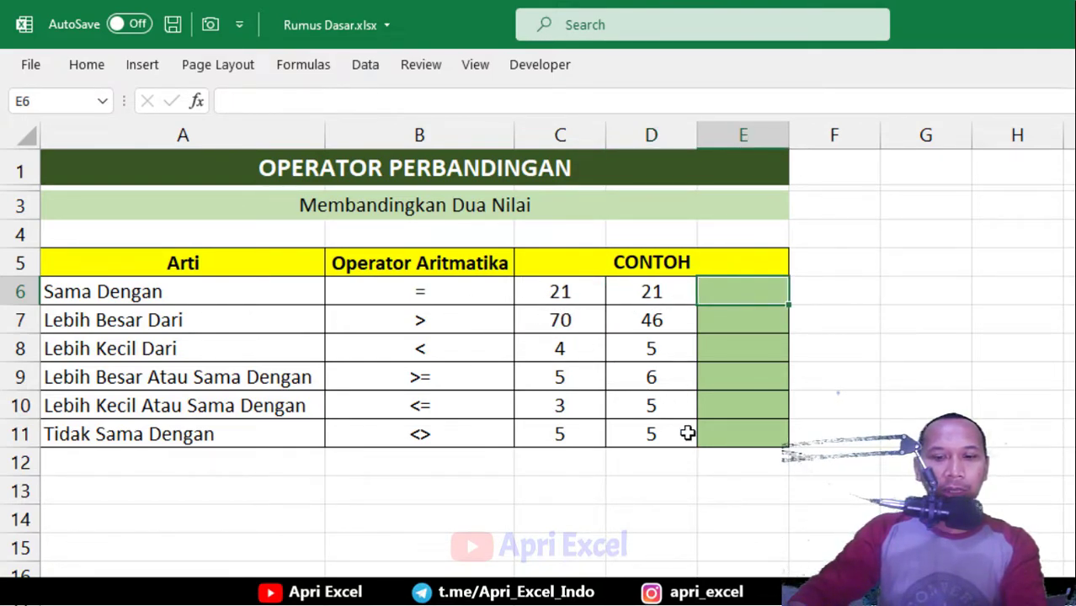
Enter the equality check =C6=D6 in E6
{"action": "type", "text": "="}
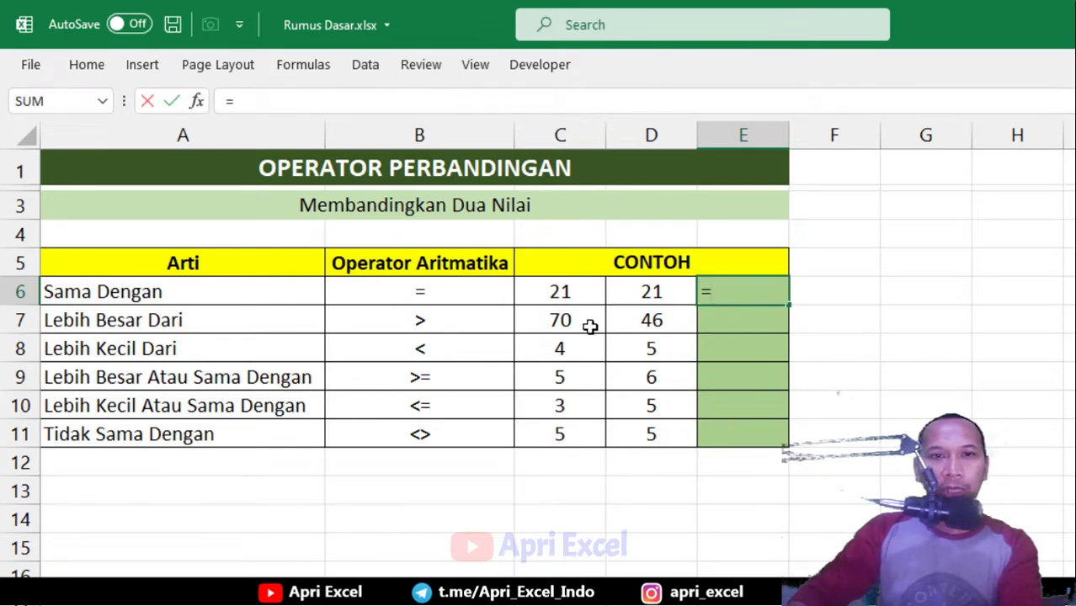
{"action": "left_click", "coordinate": [567, 290]}
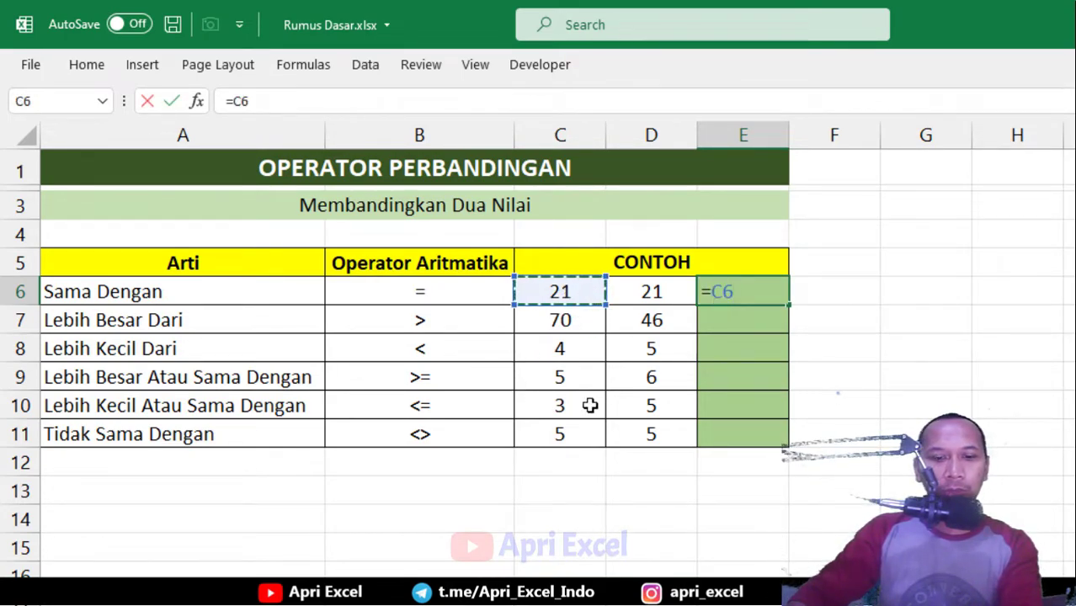
{"action": "type", "text": "="}
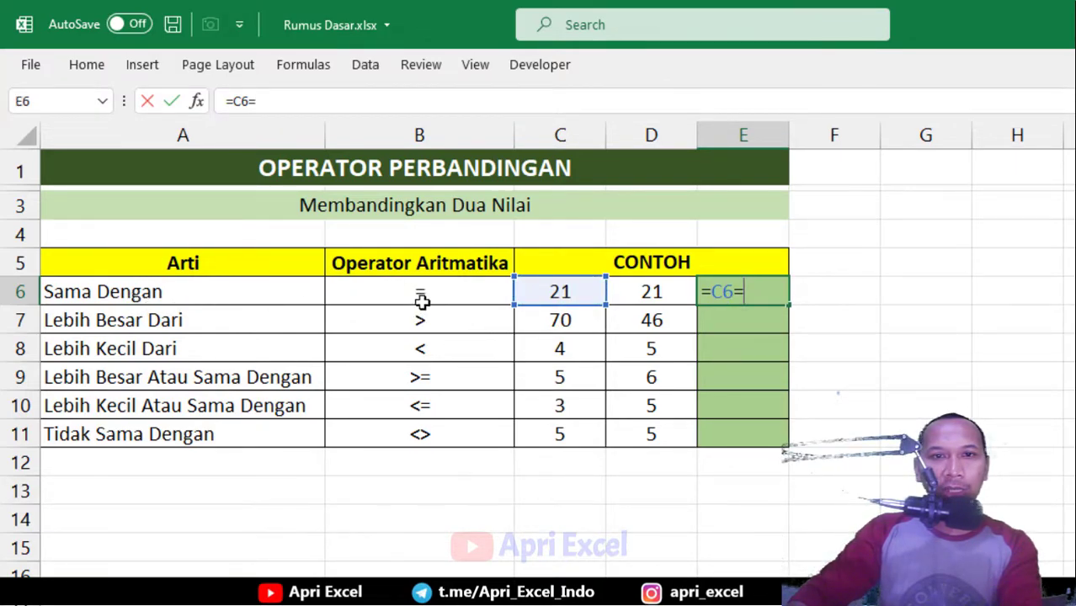
{"action": "left_click", "coordinate": [625, 293]}
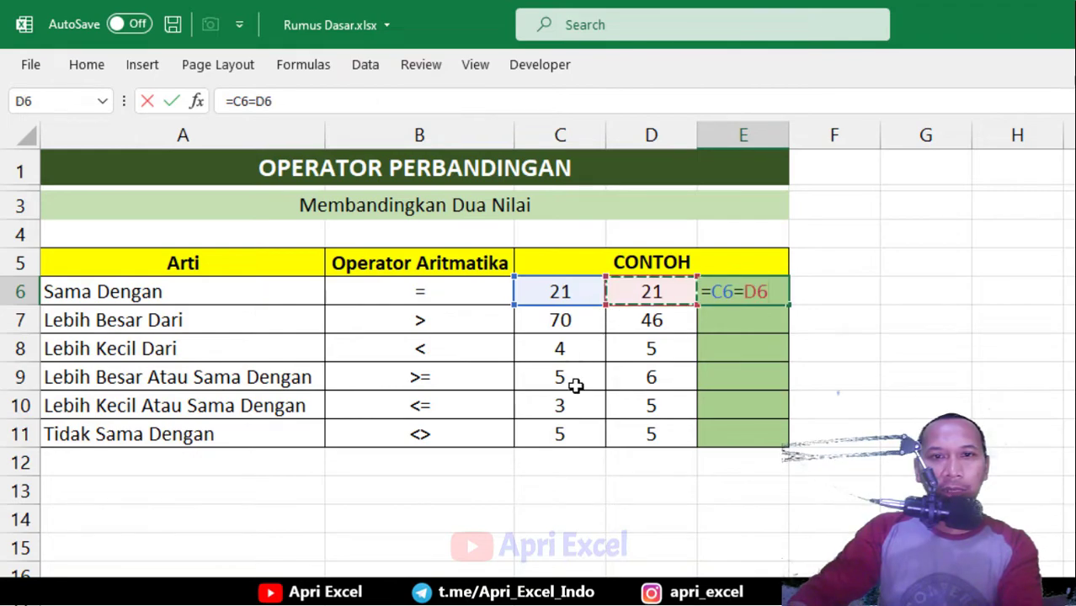
{"action": "key", "text": "Return"}
{"action": "left_click", "coordinate": [736, 298]}
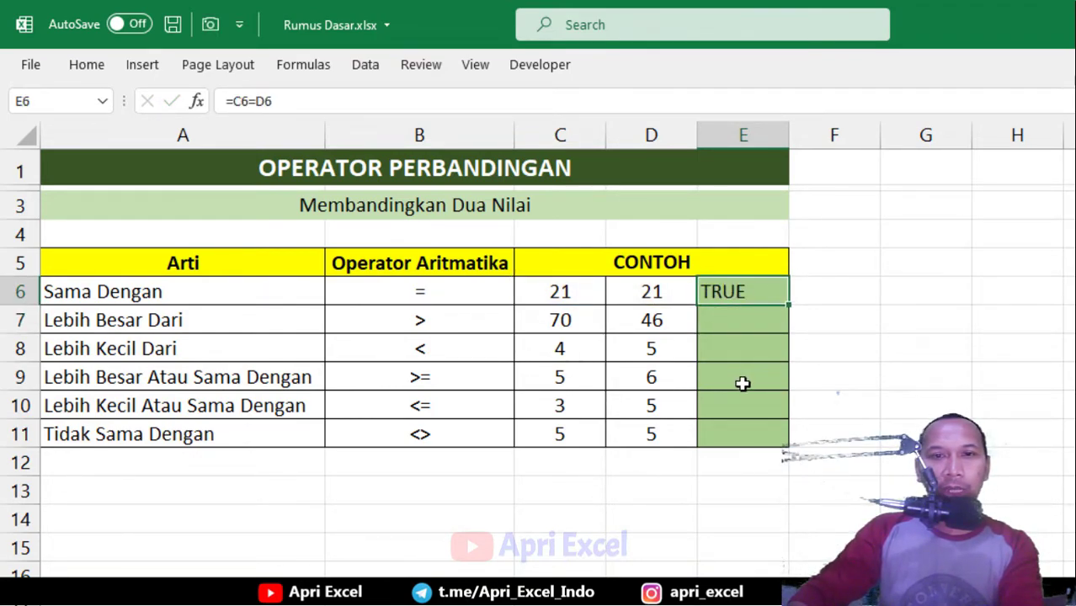
Change D6 from 21 to 20 so E6's equality check reads FALSE
{"action": "left_click", "coordinate": [663, 289]}
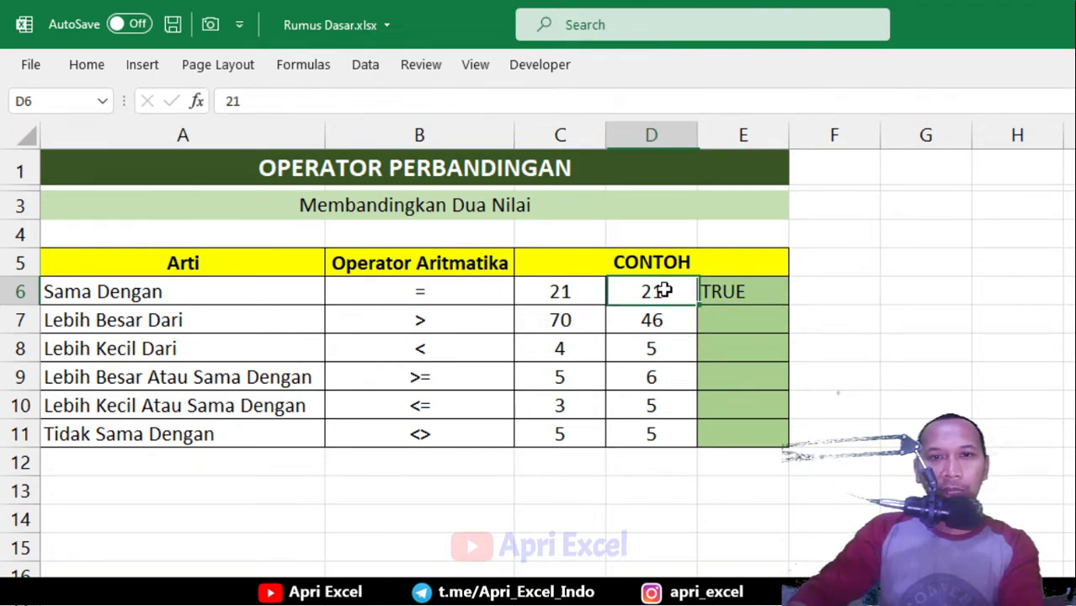
{"action": "type", "text": "20"}
{"action": "left_click", "coordinate": [714, 426]}
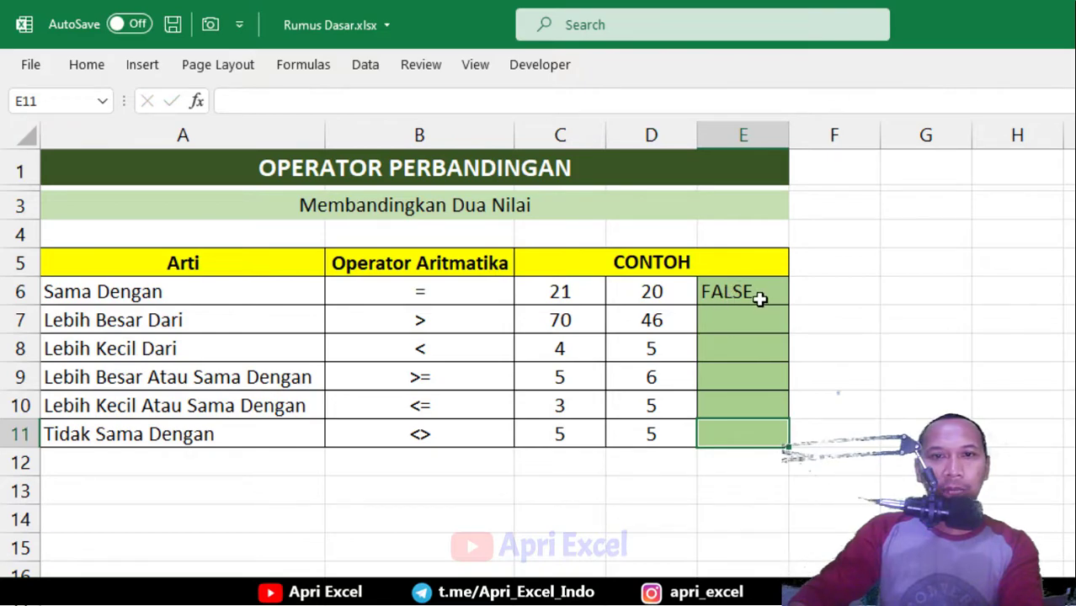
{"action": "left_click", "coordinate": [758, 298]}
{"action": "left_click", "coordinate": [738, 319]}
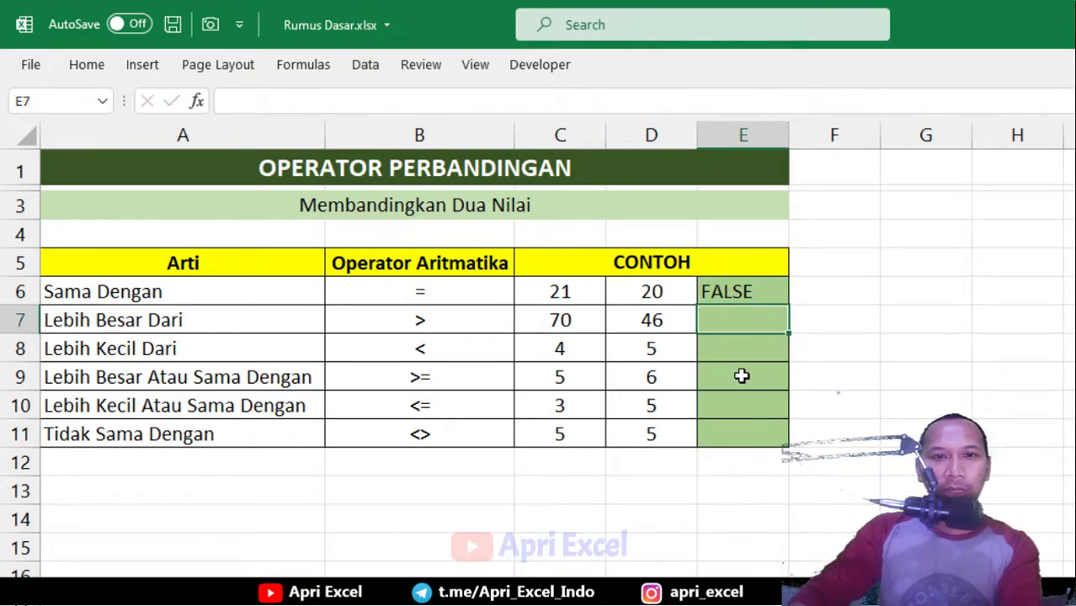
{"action": "type", "text": "="}
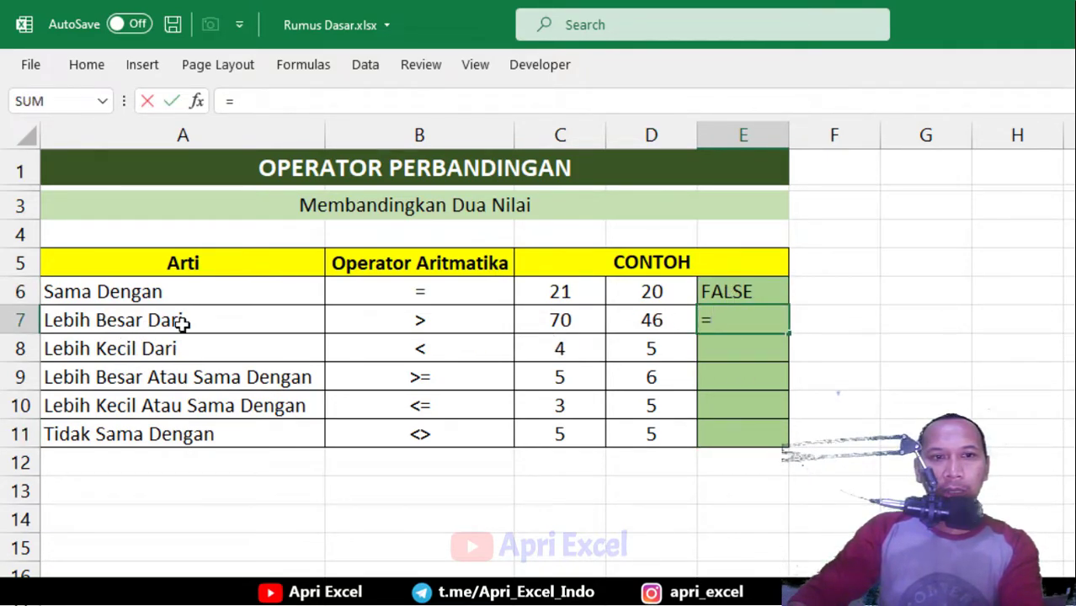
Complete the greater-than formula =C7>D7 in E7, showing TRUE
{"action": "left_click", "coordinate": [562, 322]}
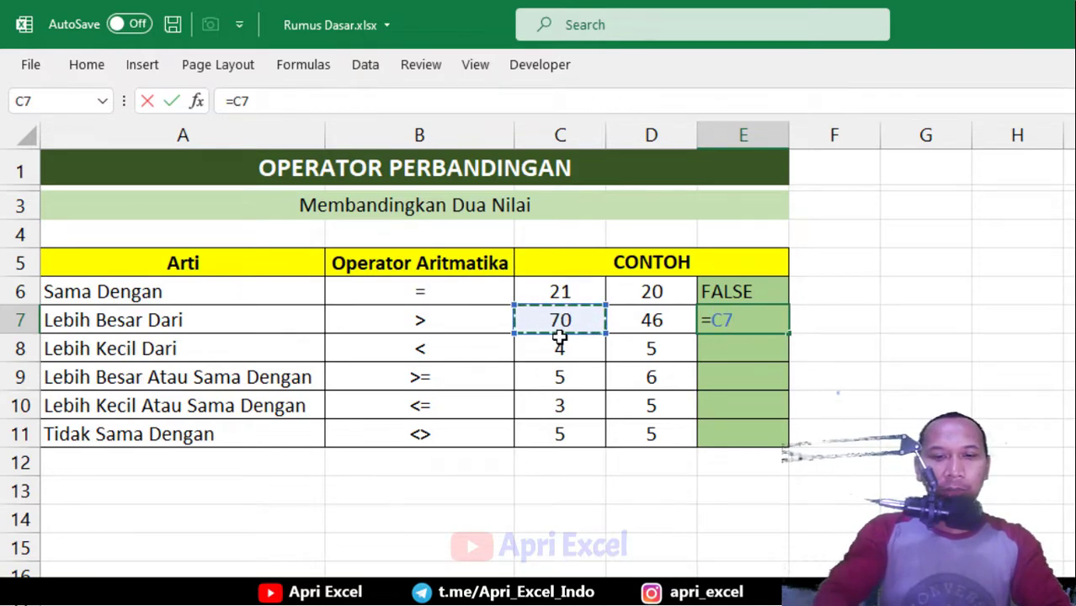
{"action": "type", "text": ">"}
{"action": "left_click", "coordinate": [679, 318]}
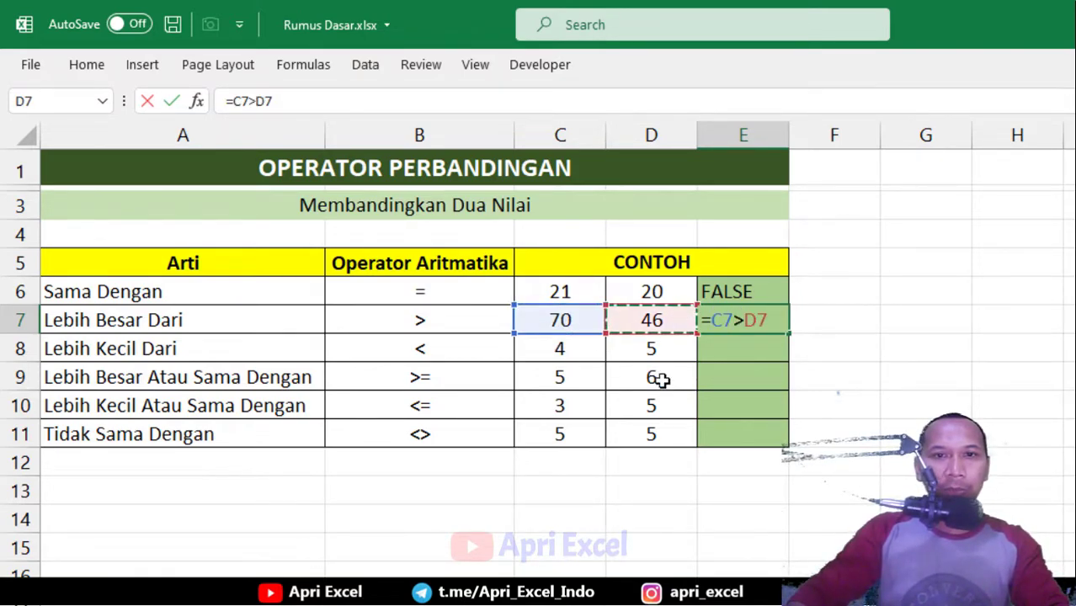
{"action": "key", "text": "Return"}
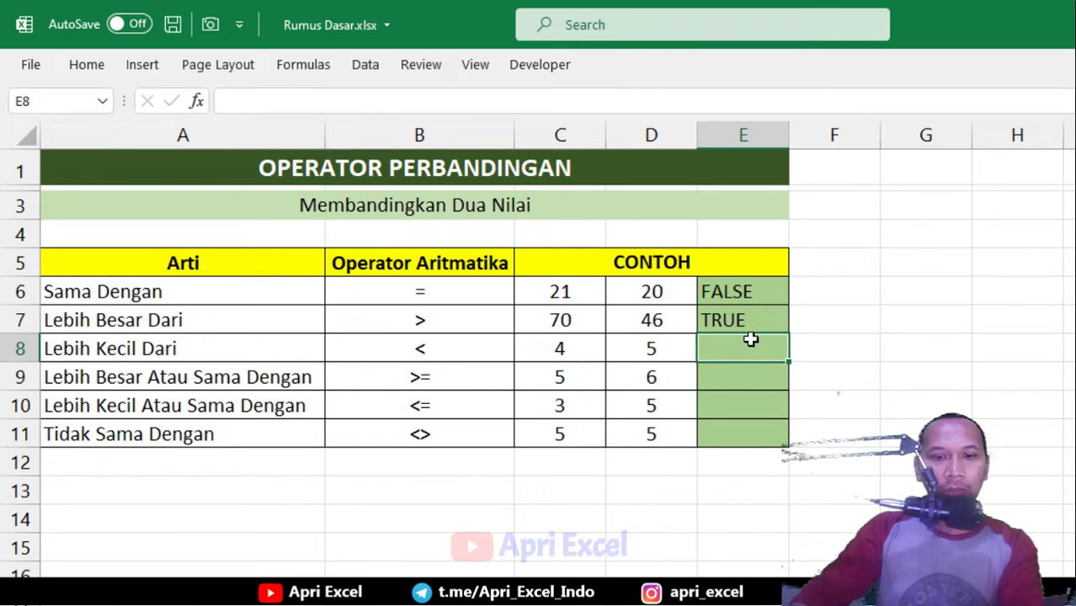
Enter =C8<D8 in E8, then change C8 to 8 so it reads FALSE
{"action": "type", "text": "="}
{"action": "left_click", "coordinate": [570, 350]}
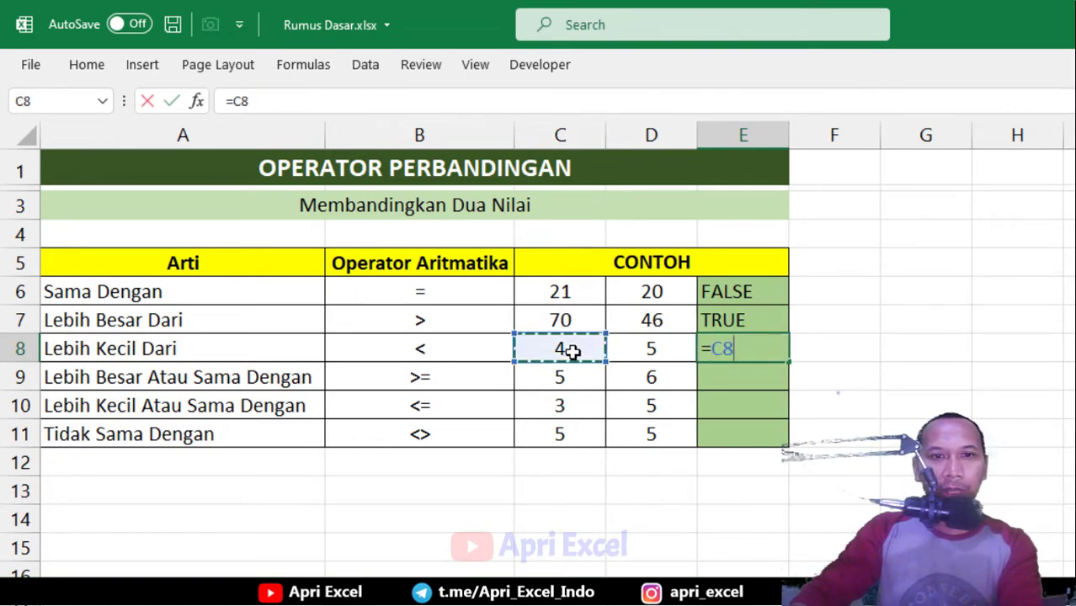
{"action": "type", "text": "<"}
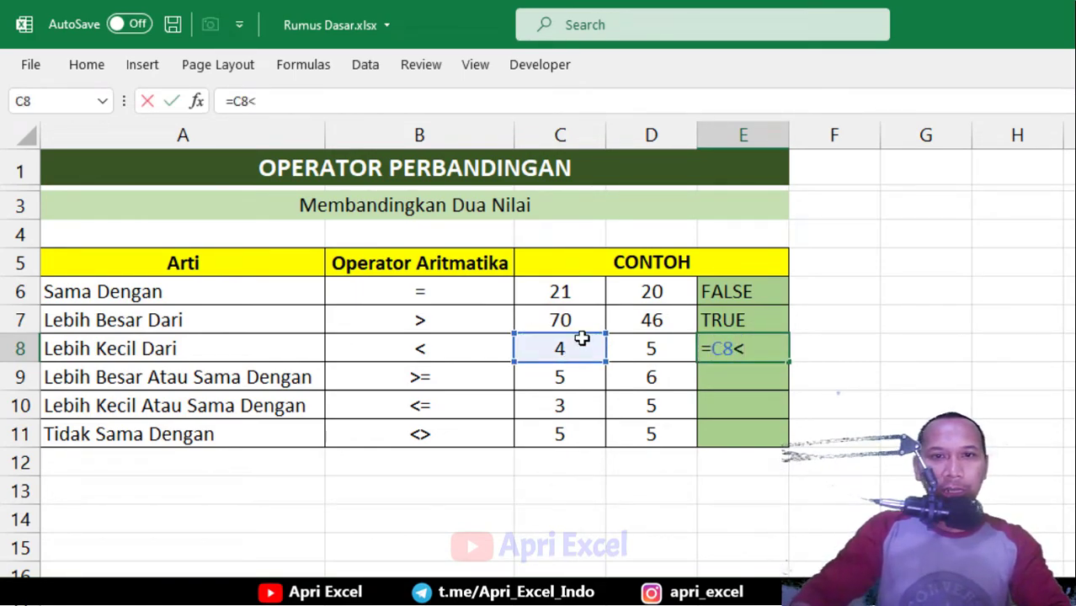
{"action": "left_click", "coordinate": [646, 356]}
{"action": "key", "text": "Return"}
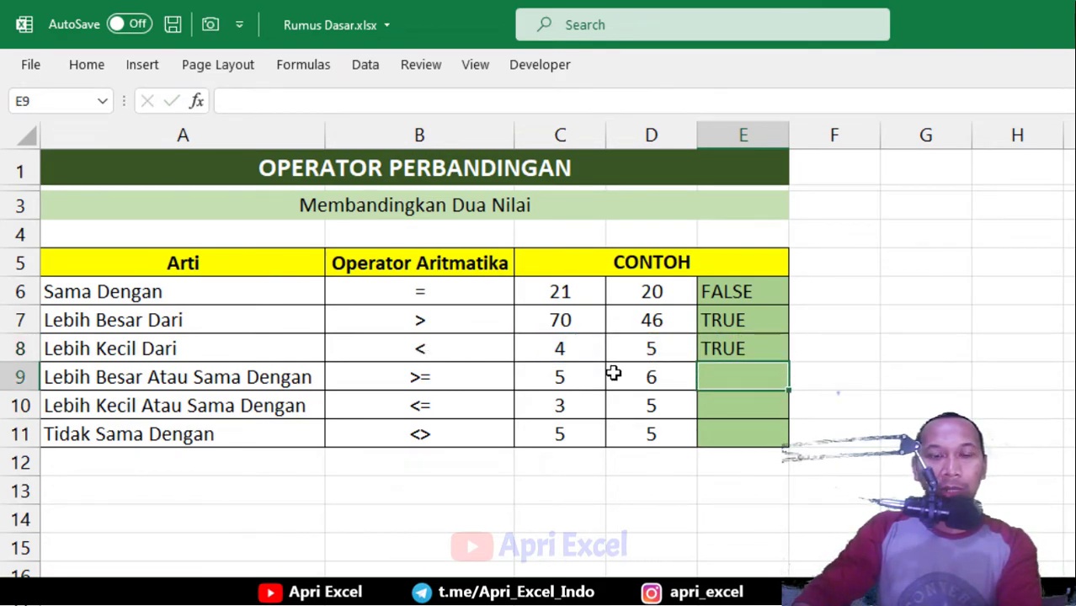
{"action": "left_click", "coordinate": [582, 353]}
{"action": "type", "text": "8"}
{"action": "left_click", "coordinate": [595, 401]}
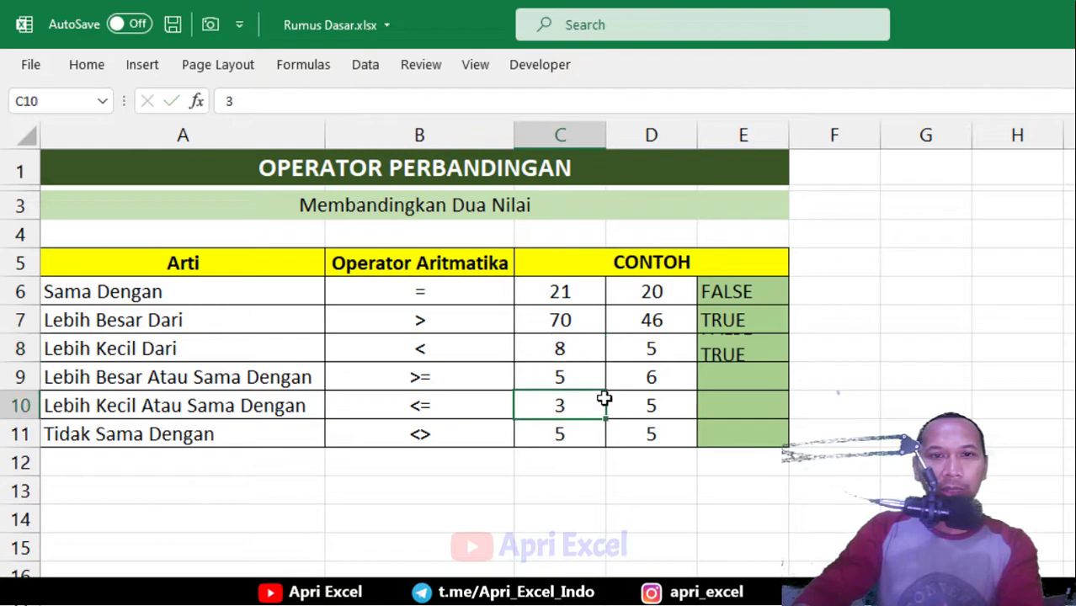
{"action": "left_click", "coordinate": [739, 346]}
{"action": "key", "text": "Left"}
{"action": "key", "text": "Left"}
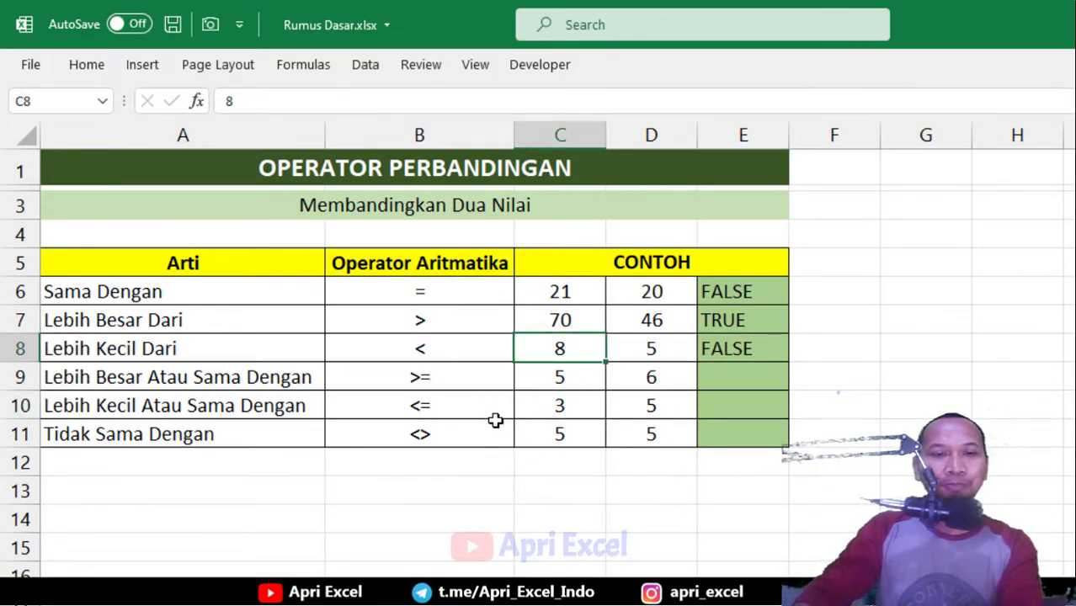
{"action": "left_click", "coordinate": [733, 387]}
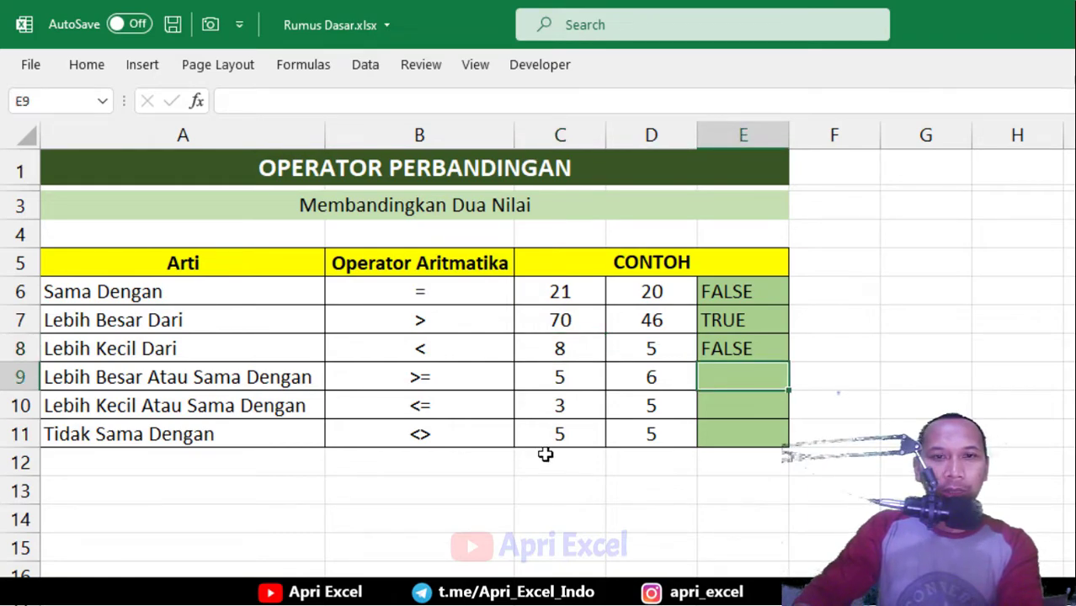
Enter =C9>=D9 in E9 and change D9 to 5, giving TRUE
{"action": "type", "text": "="}
{"action": "left_click", "coordinate": [581, 378]}
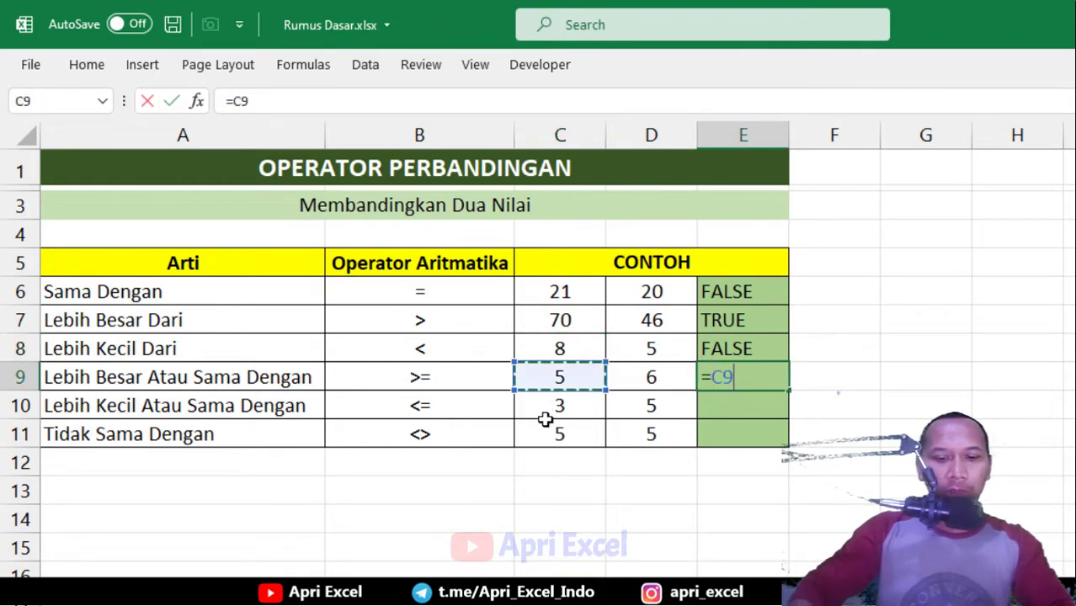
{"action": "type", "text": ">="}
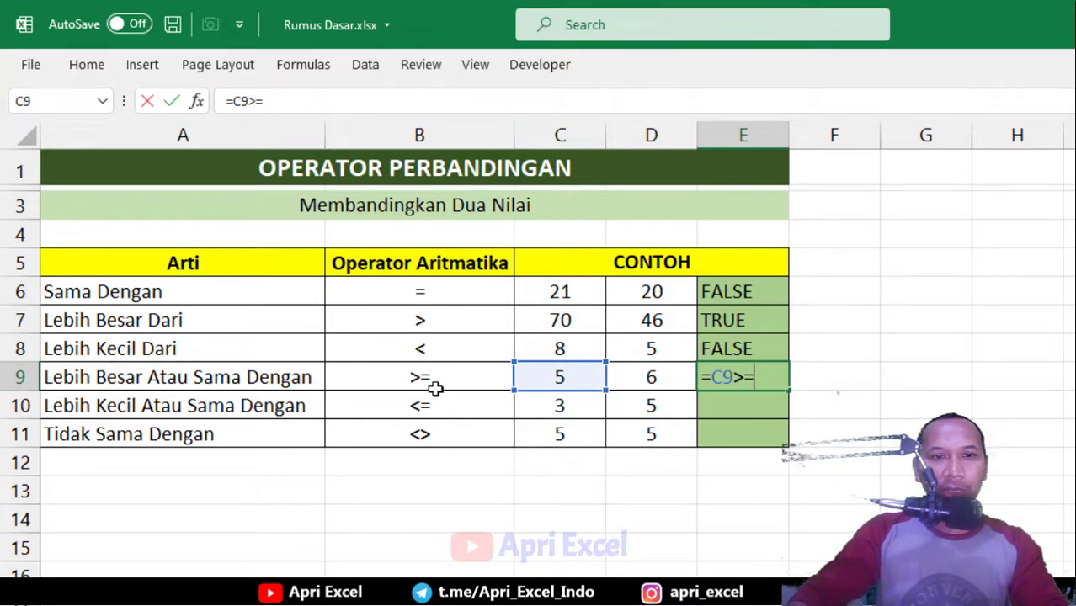
{"action": "left_click", "coordinate": [651, 379]}
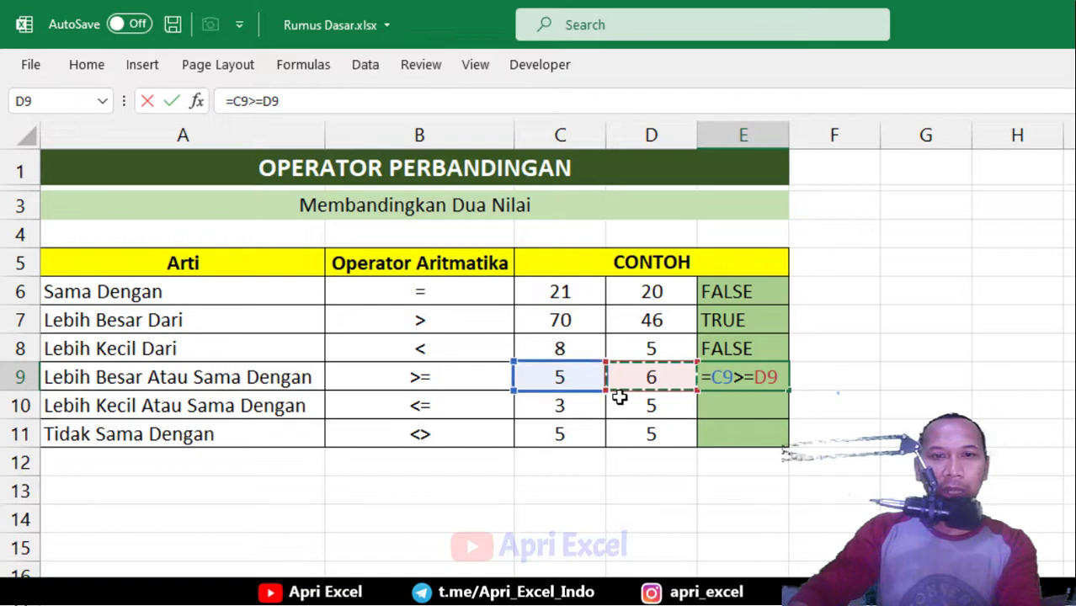
{"action": "key", "text": "Return"}
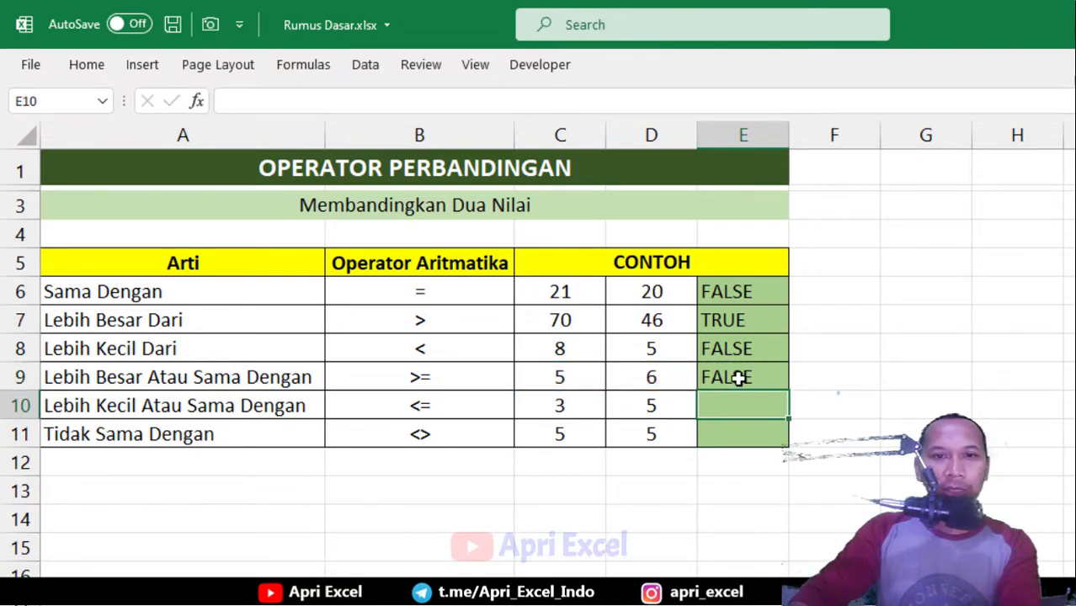
{"action": "left_click", "coordinate": [666, 375]}
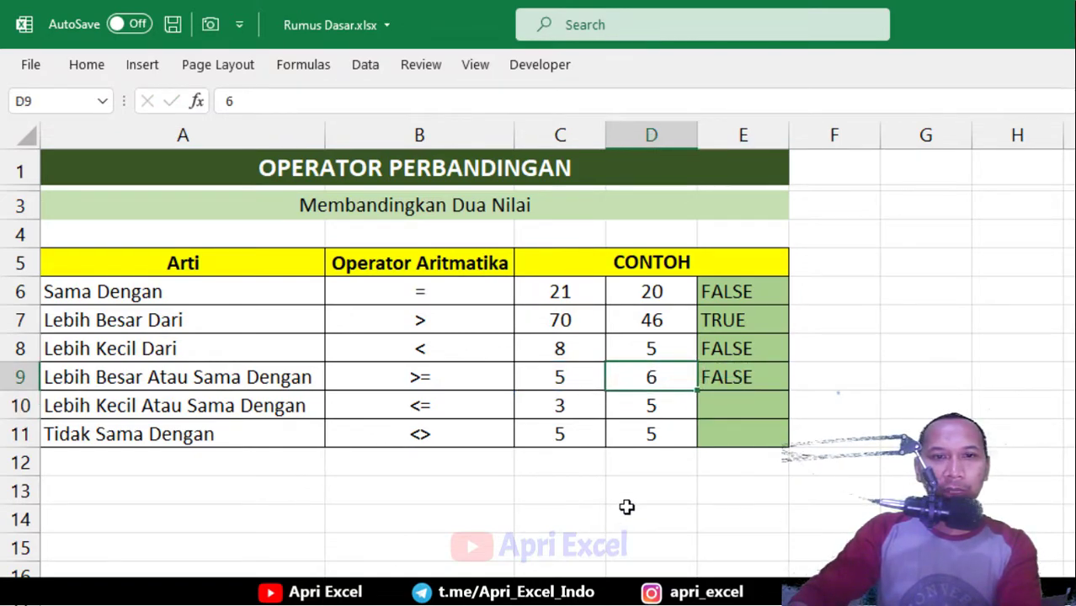
{"action": "type", "text": "5"}
{"action": "left_click", "coordinate": [667, 492]}
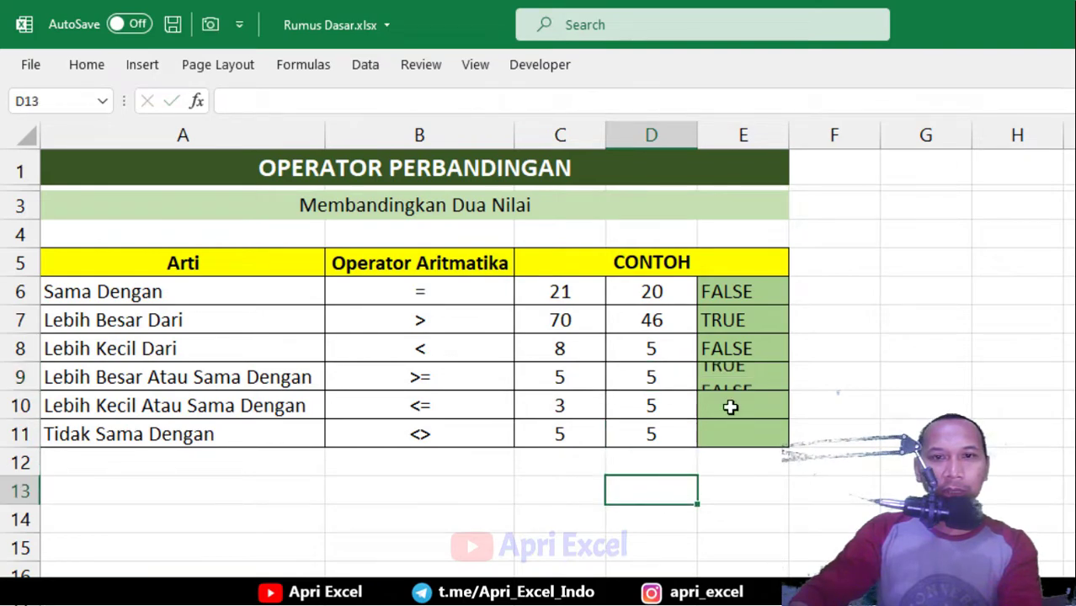
{"action": "left_click", "coordinate": [737, 377]}
Enter the less-or-equal formula =C10<=D10 in E10, showing TRUE
{"action": "left_click", "coordinate": [715, 409]}
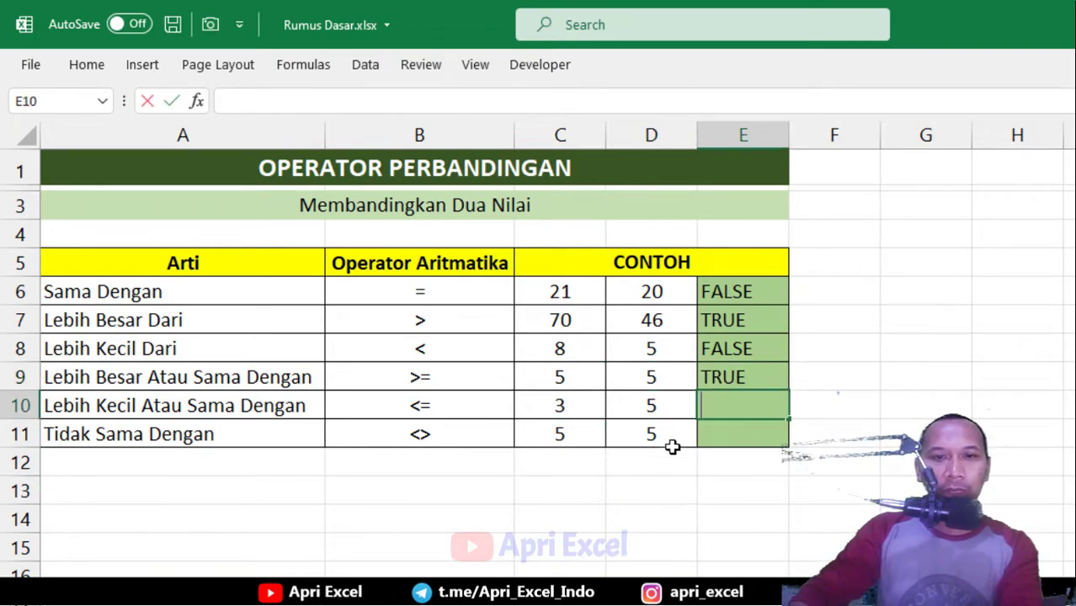
{"action": "type", "text": "="}
{"action": "left_click", "coordinate": [575, 395]}
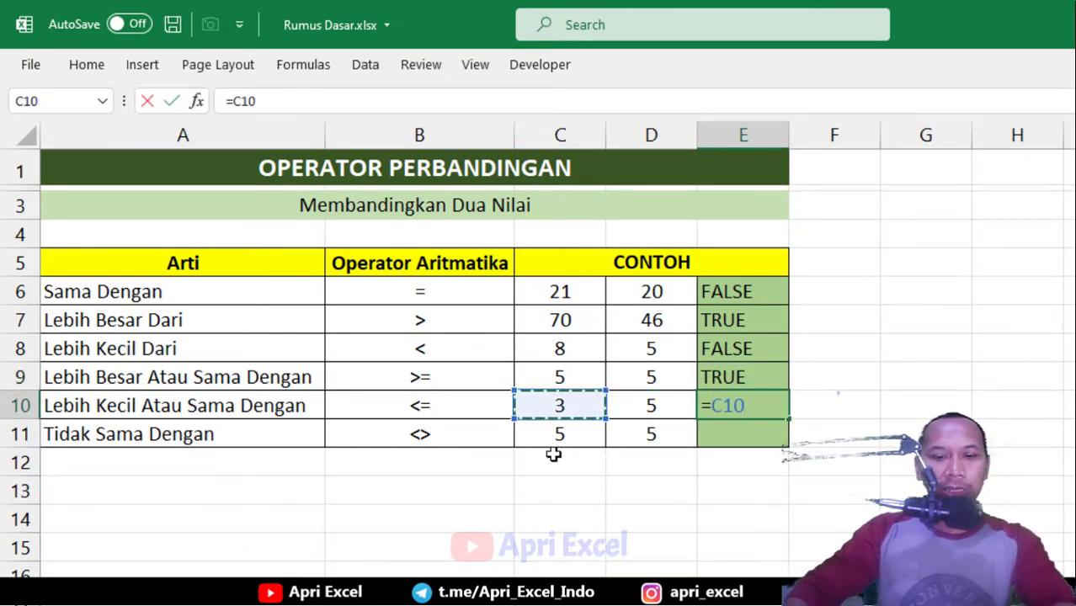
{"action": "type", "text": "<="}
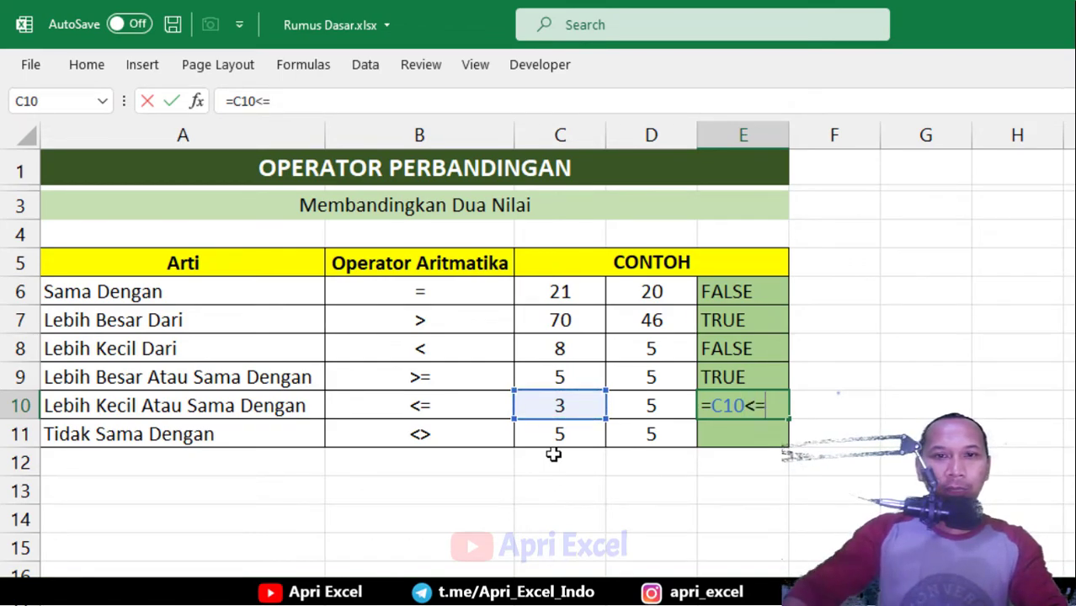
{"action": "left_click", "coordinate": [644, 407]}
{"action": "key", "text": "Return"}
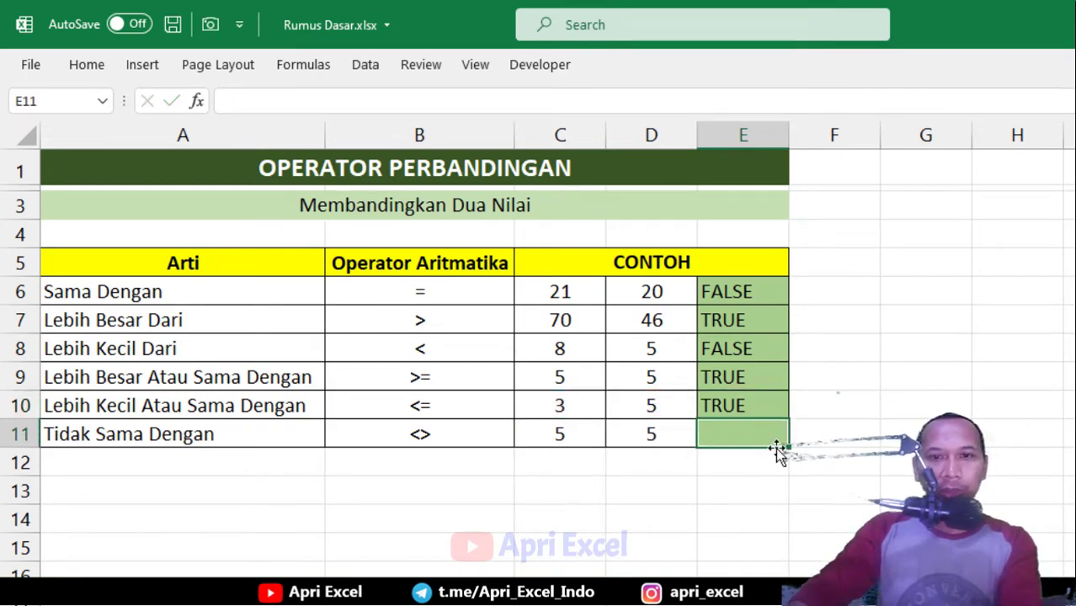
Enter the not-equal formula =C11<>D11 in E11 and point out its compared values
{"action": "type", "text": "="}
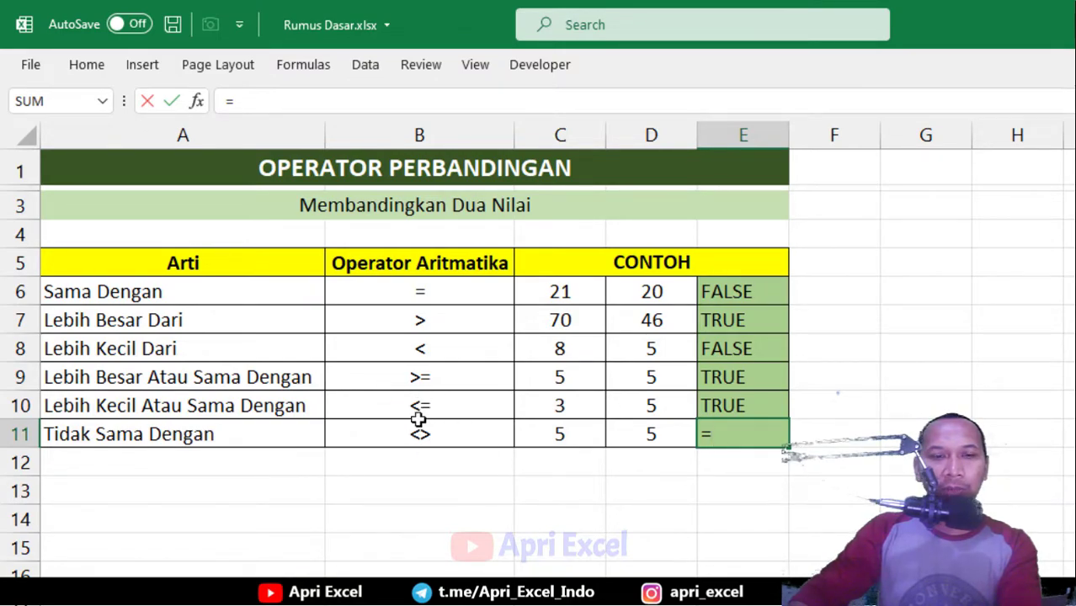
{"action": "left_click", "coordinate": [563, 436]}
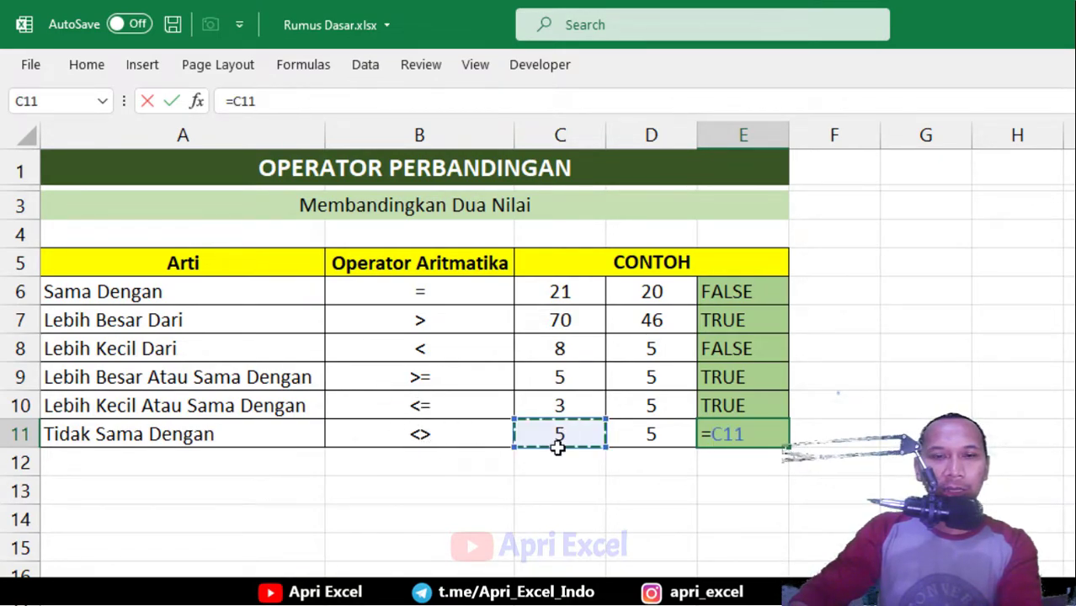
{"action": "type", "text": "<>"}
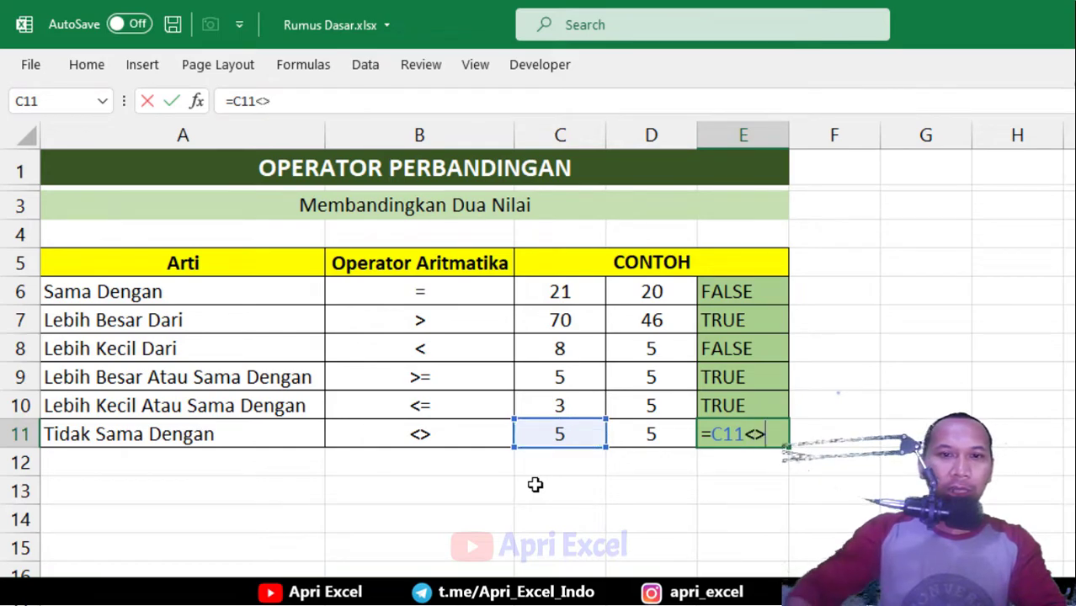
{"action": "left_click", "coordinate": [655, 438]}
{"action": "key", "text": "Return"}
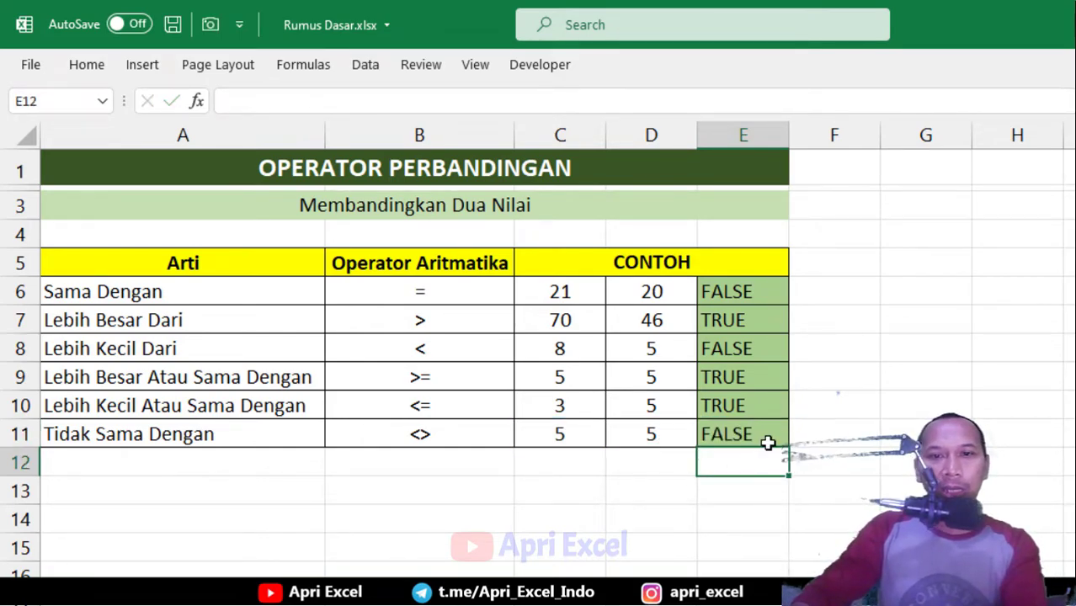
{"action": "left_click", "coordinate": [759, 433]}
{"action": "left_click", "coordinate": [594, 438]}
{"action": "left_click", "coordinate": [641, 438]}
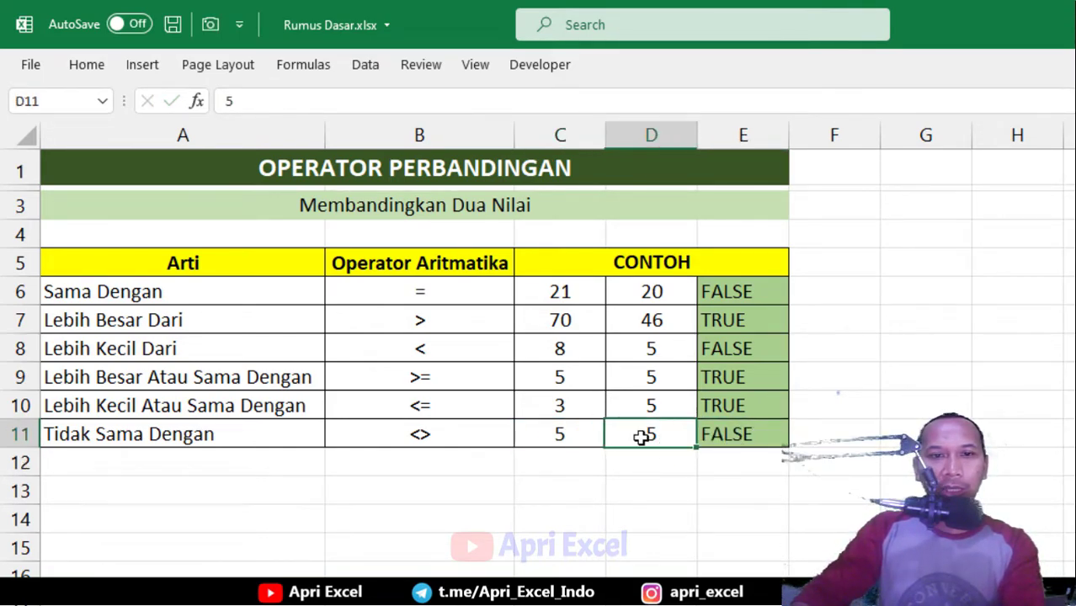
{"action": "left_click", "coordinate": [556, 429]}
{"action": "left_click", "coordinate": [628, 431]}
{"action": "left_click", "coordinate": [562, 434]}
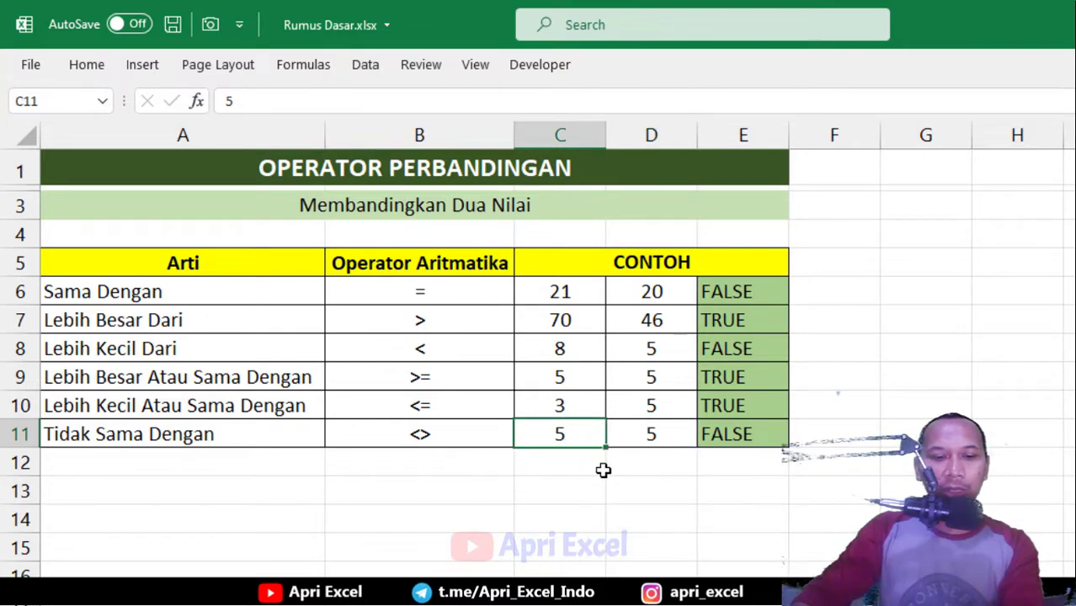
Change C11 to 4 and D11 to 2; E11 still reads TRUE
{"action": "type", "text": "4"}
{"action": "left_click", "coordinate": [580, 516]}
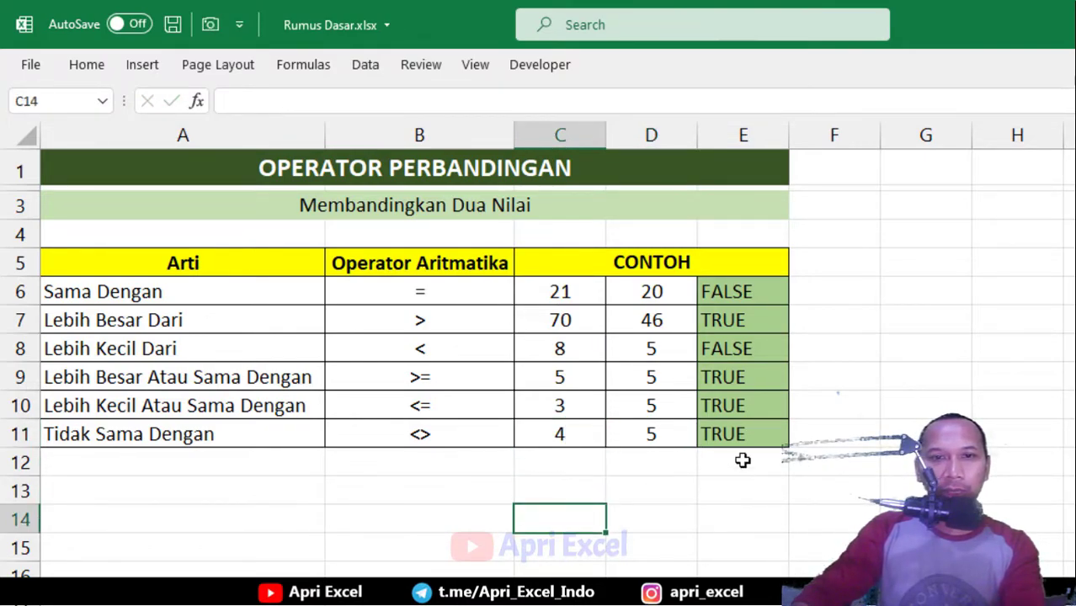
{"action": "left_click", "coordinate": [659, 430]}
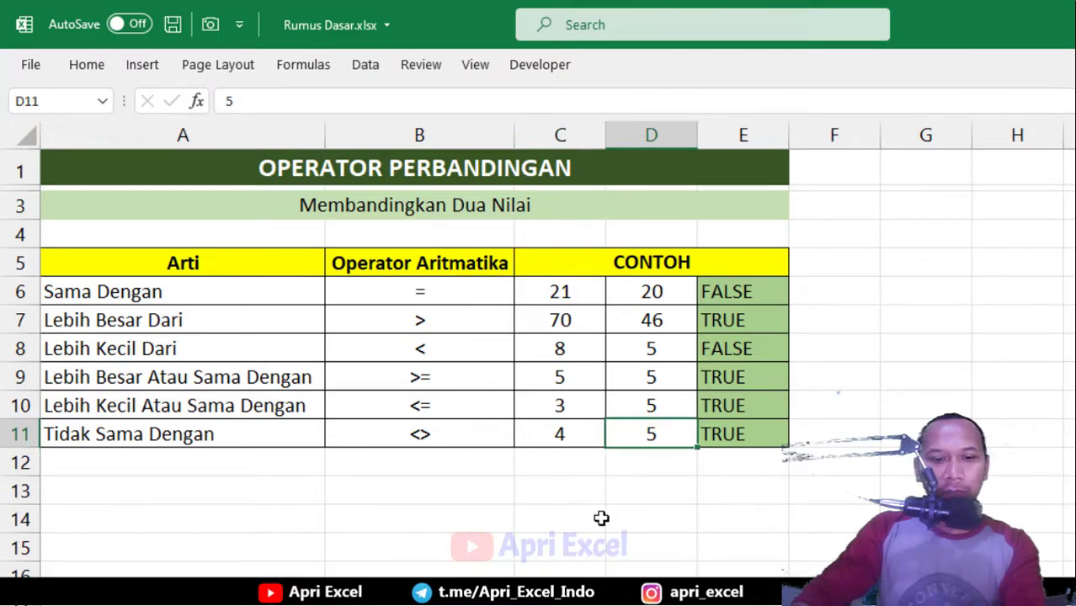
{"action": "type", "text": "2"}
{"action": "left_click", "coordinate": [664, 539]}
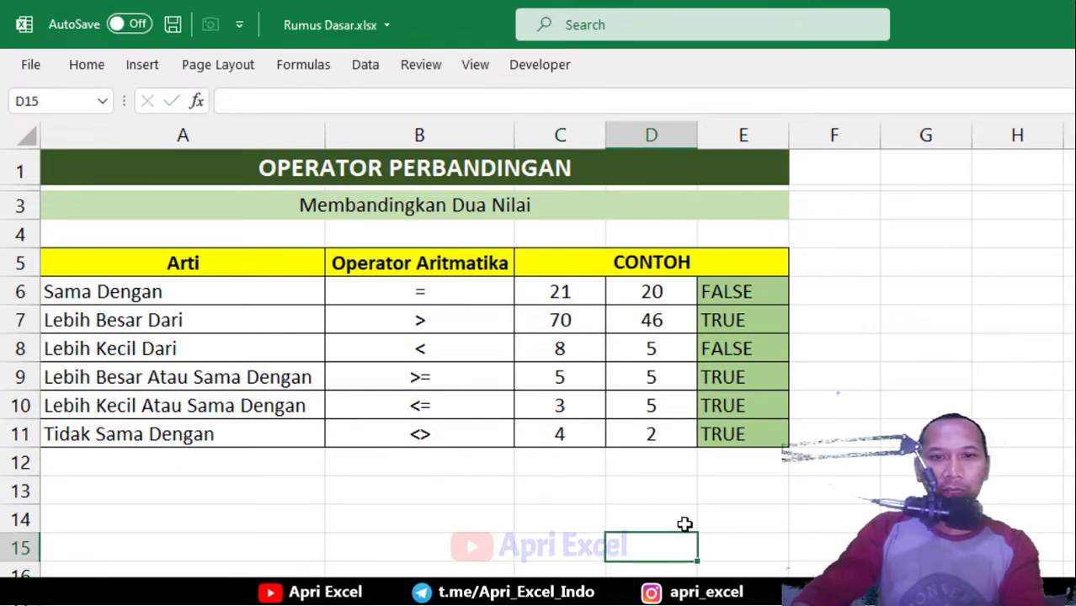
{"action": "left_click", "coordinate": [732, 434]}
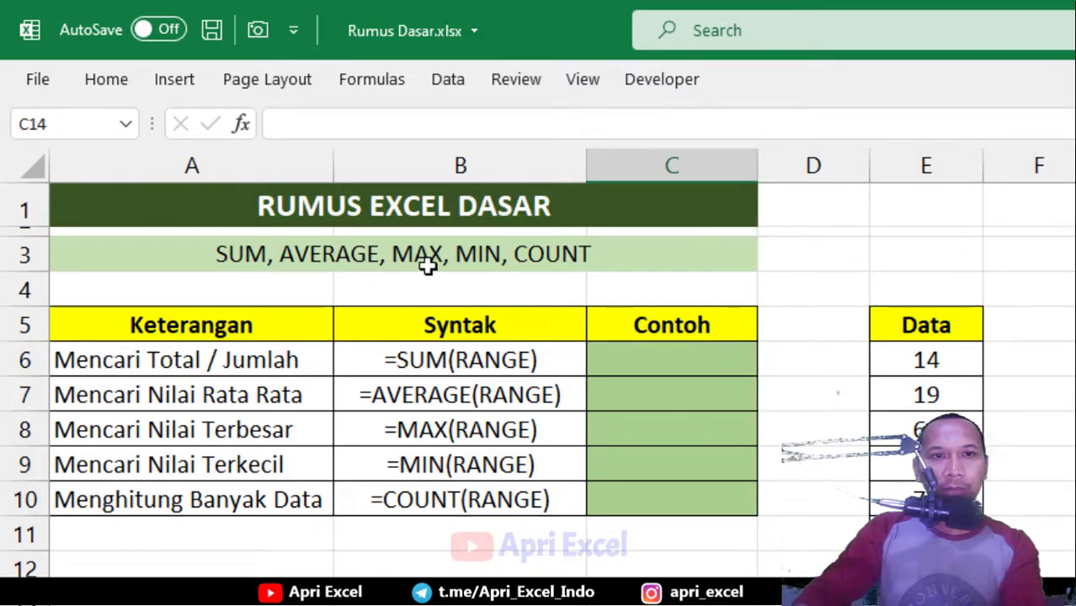
Point out the Data range E6:E16 and select C6 in the Contoh column
{"action": "left_click", "coordinate": [650, 356]}
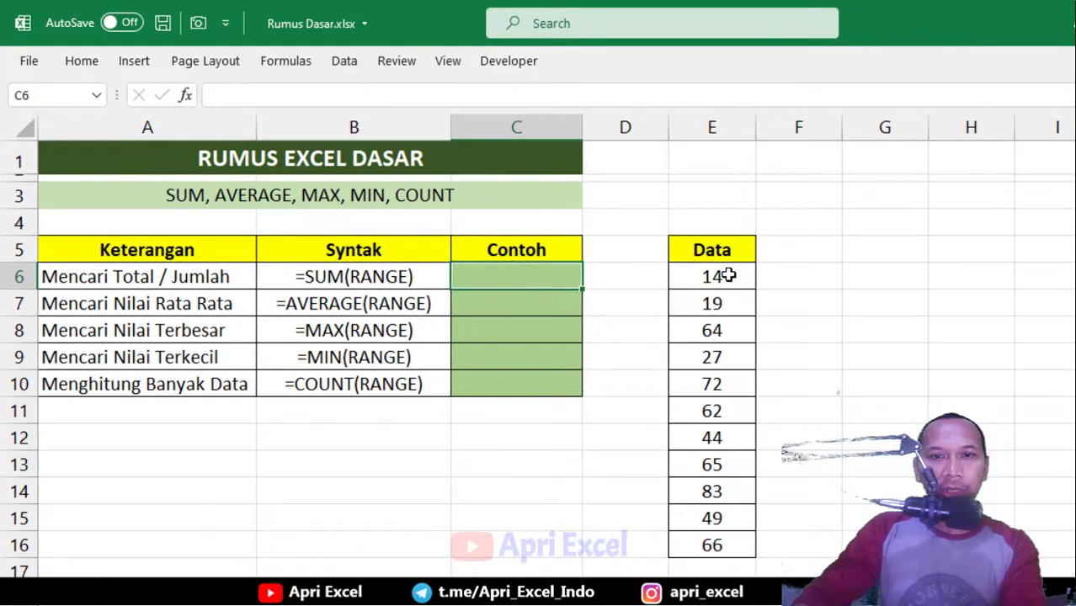
{"action": "left_click_drag", "start_coordinate": [728, 276], "coordinate": [723, 543]}
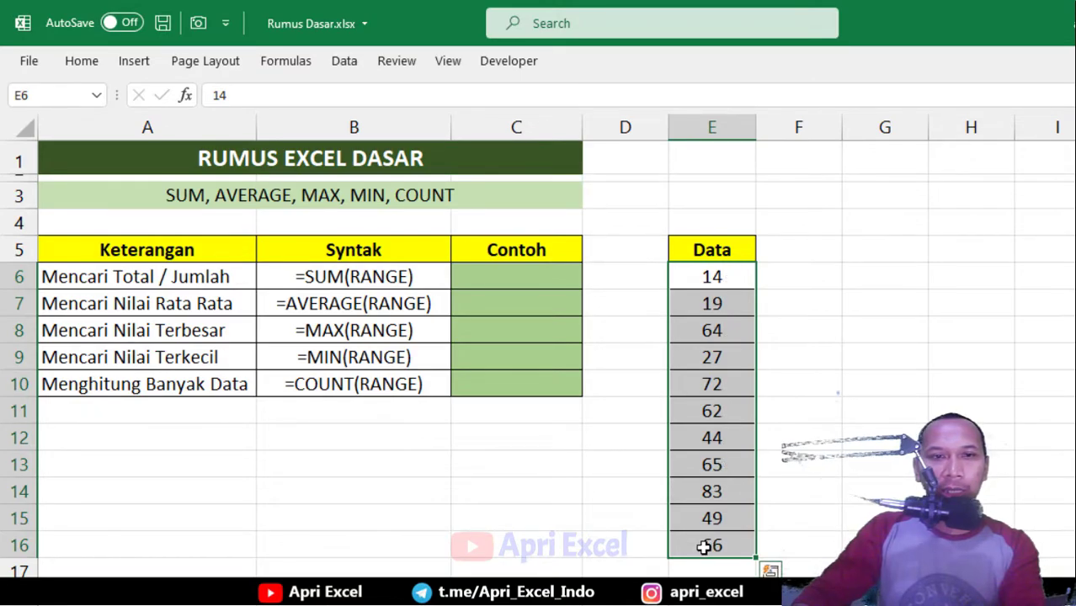
{"action": "left_click", "coordinate": [185, 282]}
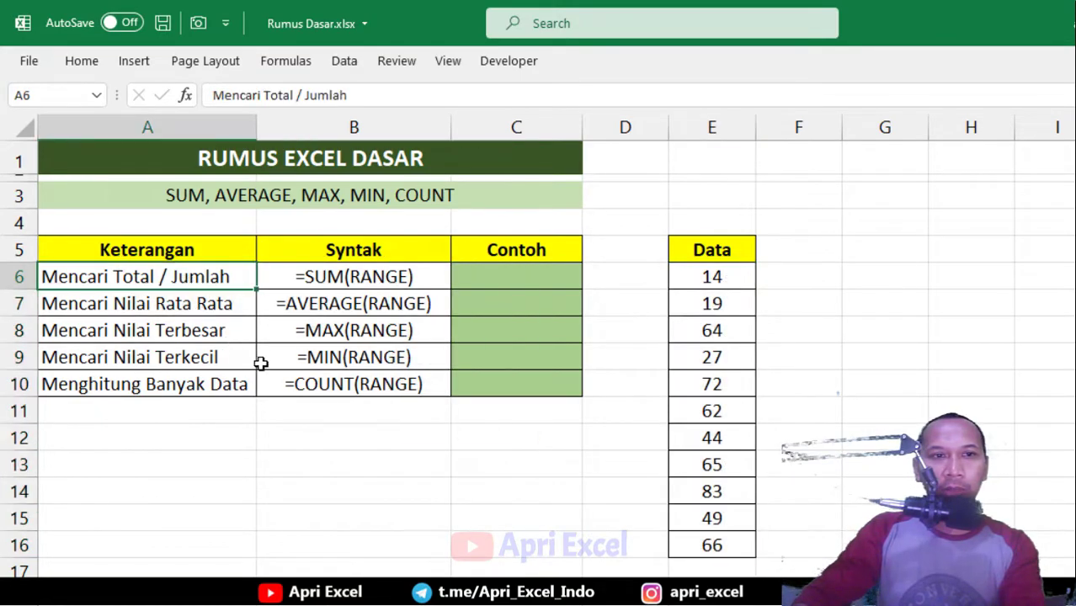
{"action": "left_click", "coordinate": [514, 280]}
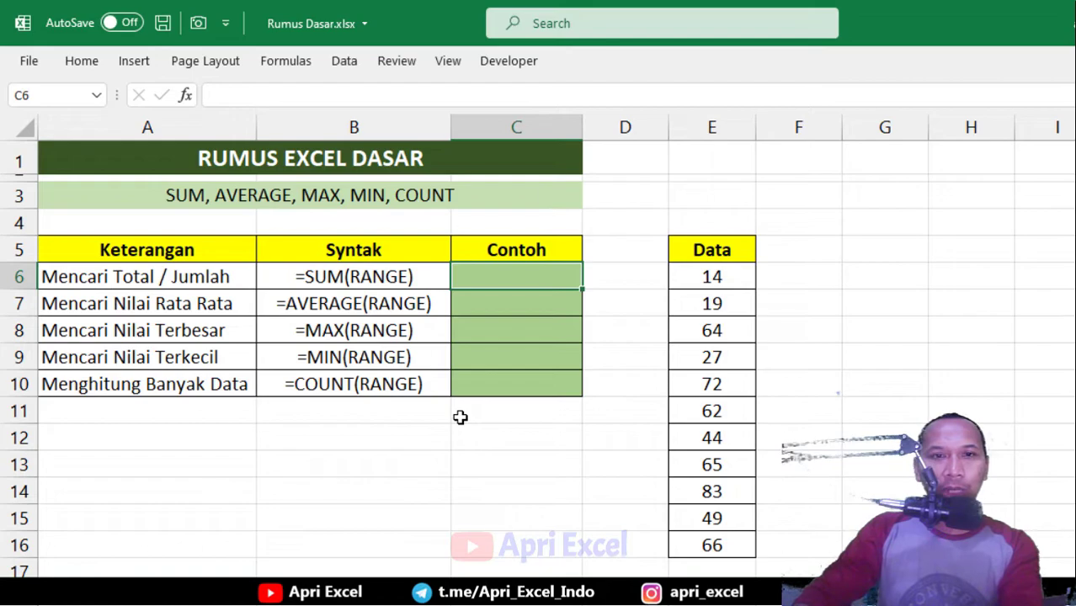
Total E6 through E9 in C6 with a plain addition formula
{"action": "type", "text": "="}
{"action": "left_click", "coordinate": [729, 283]}
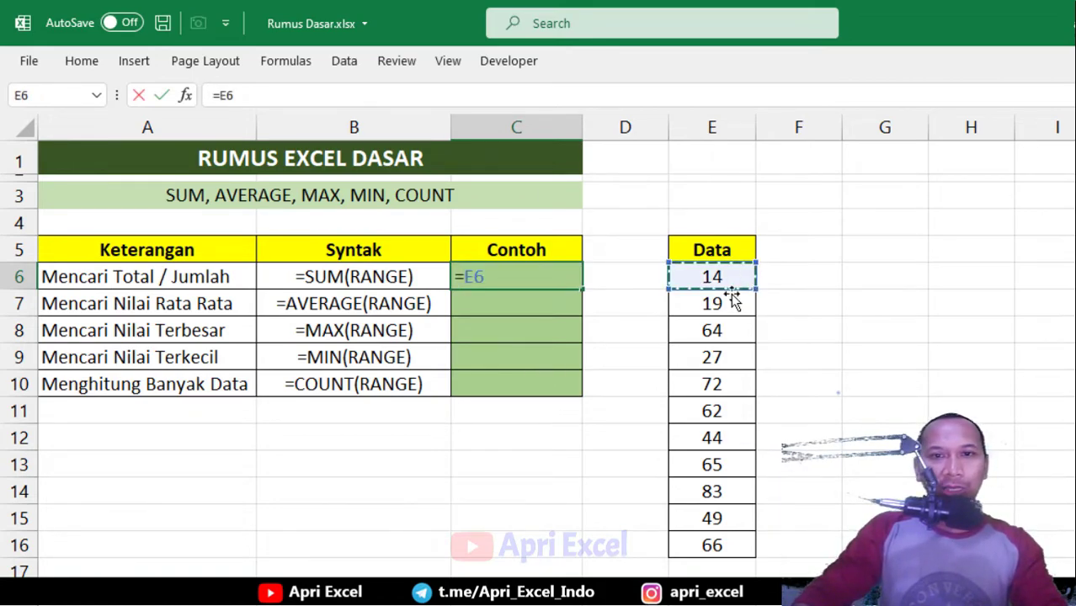
{"action": "type", "text": "+"}
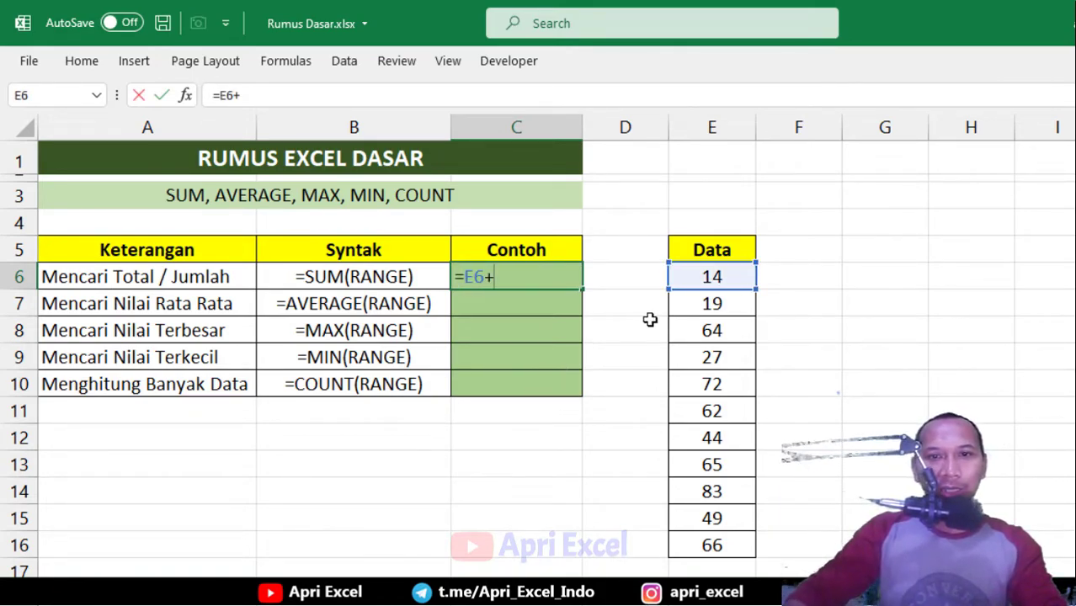
{"action": "left_click", "coordinate": [688, 305]}
{"action": "type", "text": "+"}
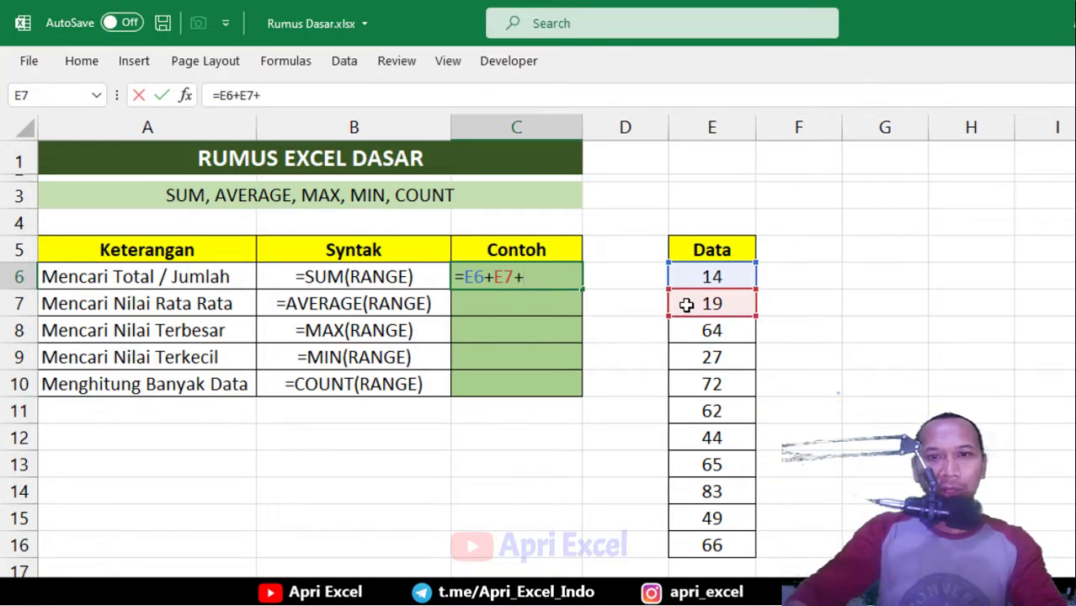
{"action": "left_click", "coordinate": [691, 332]}
{"action": "type", "text": "+"}
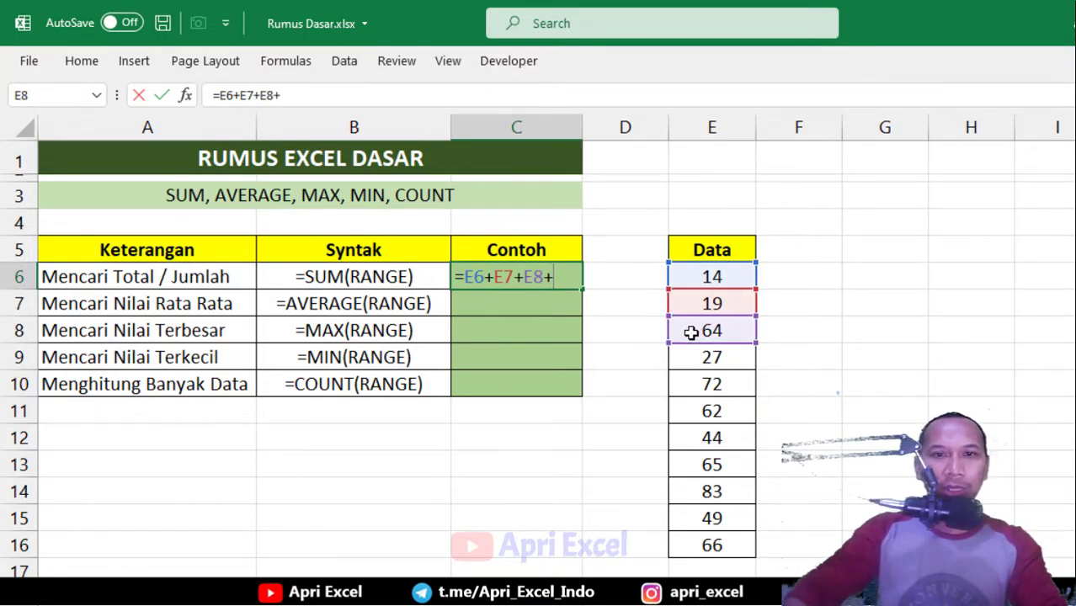
{"action": "left_click", "coordinate": [704, 356]}
{"action": "key", "text": "Return"}
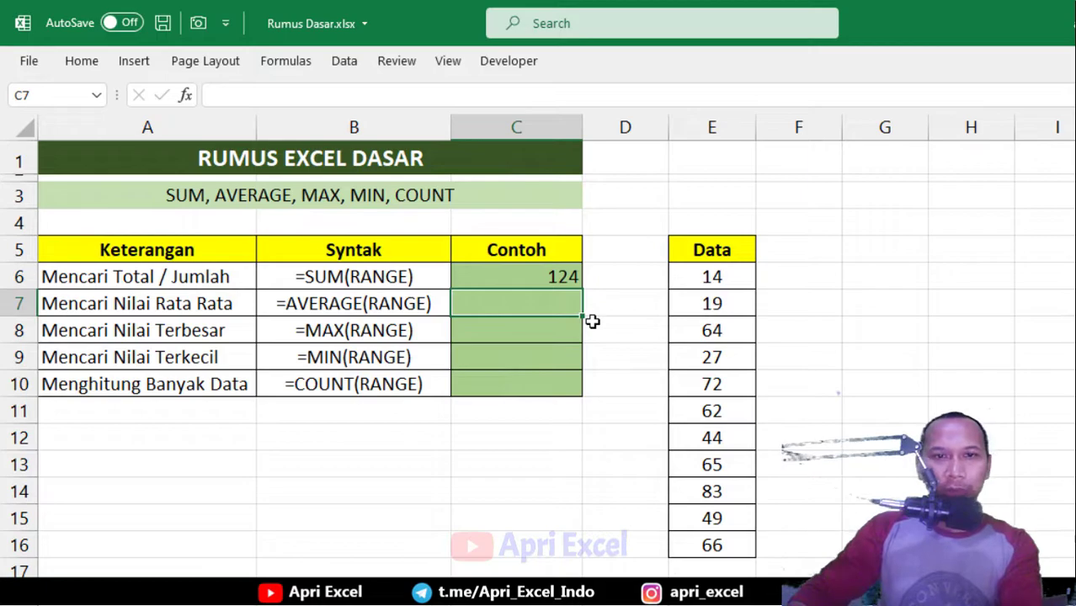
Replace C6's formula with =SUM(E6:E16), giving 565
{"action": "left_click", "coordinate": [539, 269]}
{"action": "type", "text": "=s"}
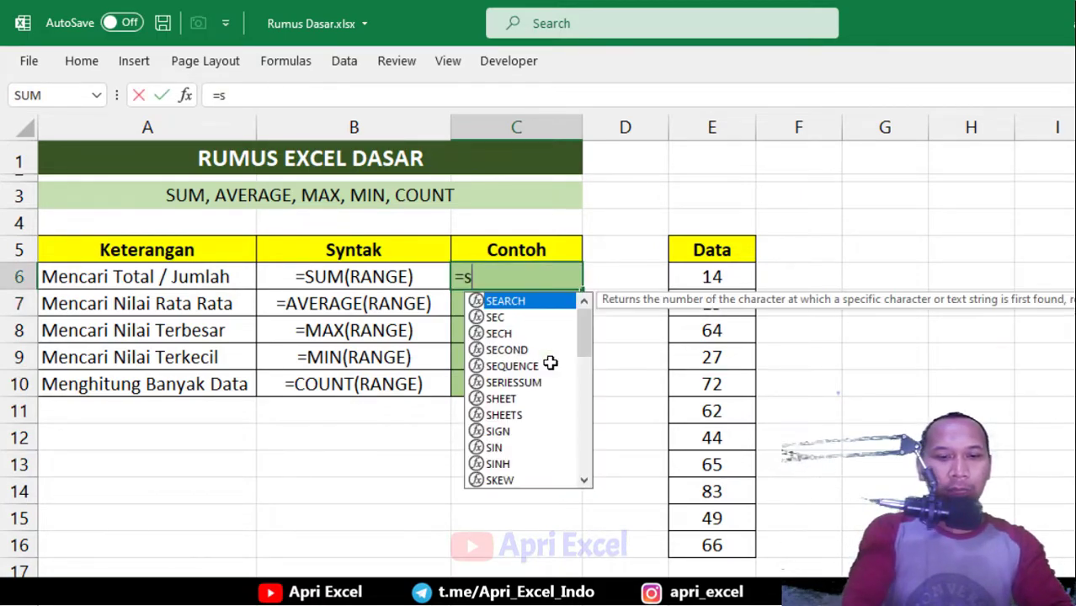
{"action": "type", "text": "um("}
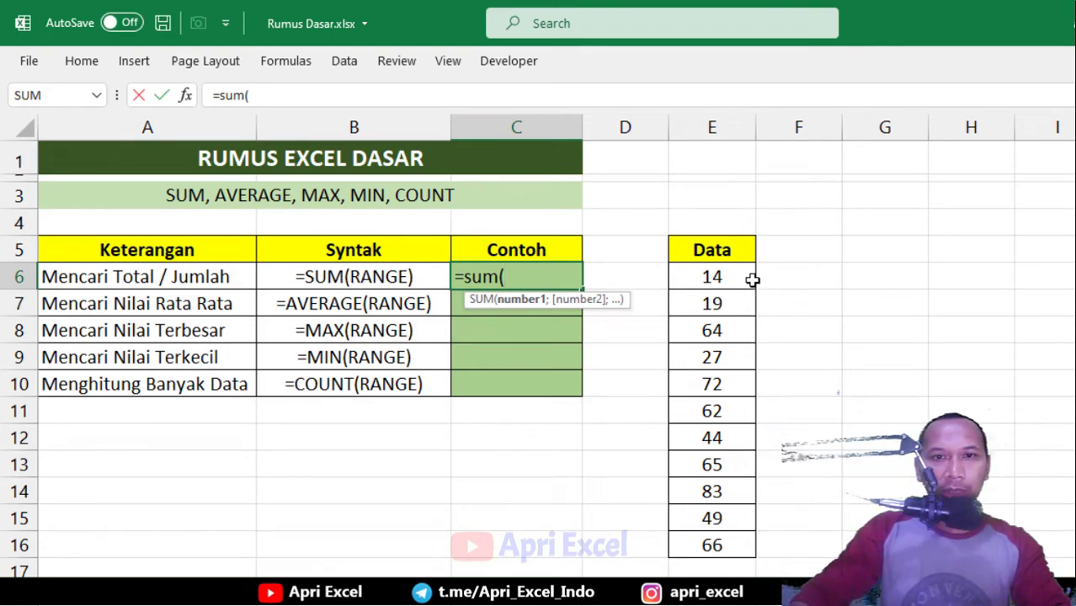
{"action": "left_click_drag", "start_coordinate": [752, 280], "coordinate": [716, 544]}
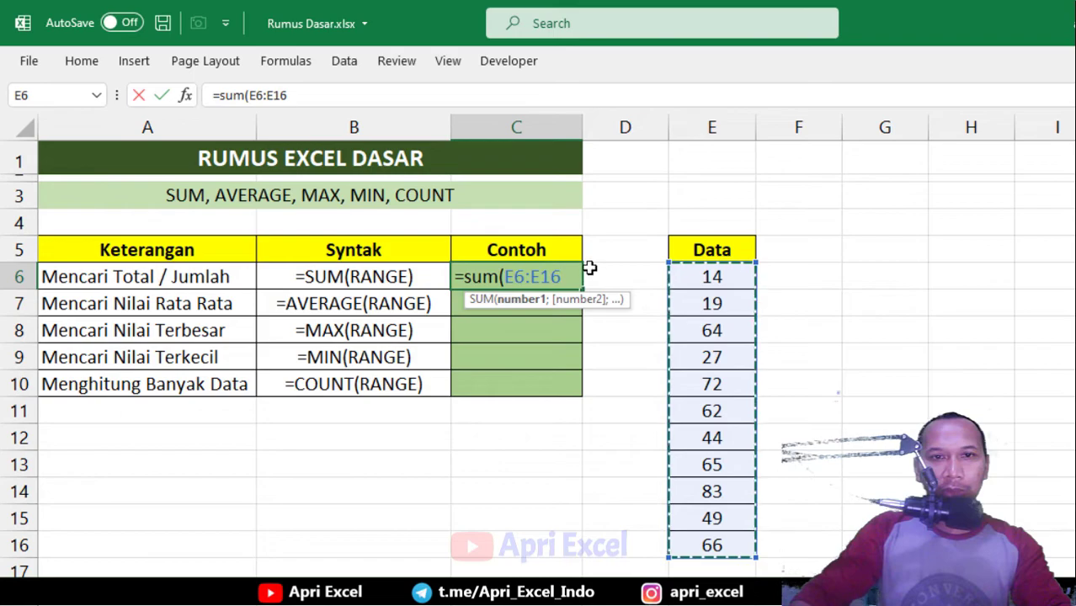
{"action": "type", "text": ")"}
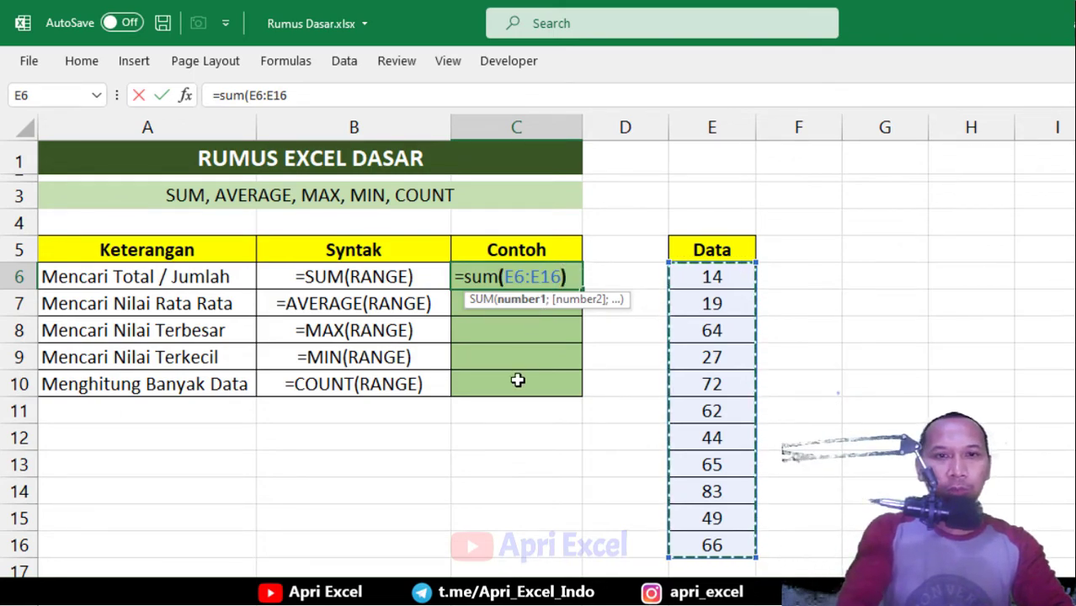
{"action": "key", "text": "Return"}
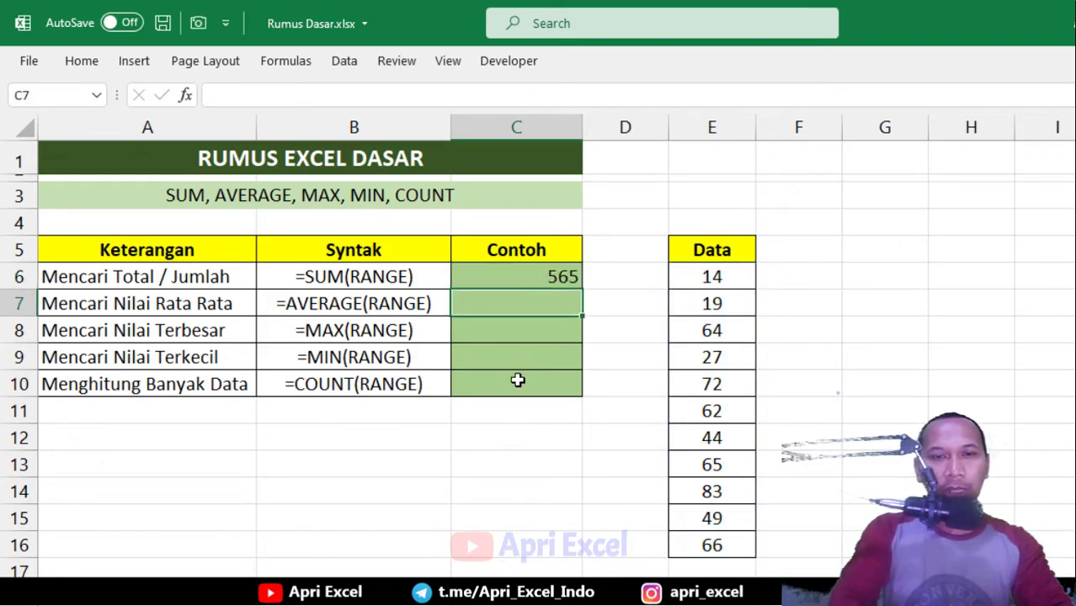
{"action": "key", "text": "Up"}
{"action": "key", "text": "Down"}
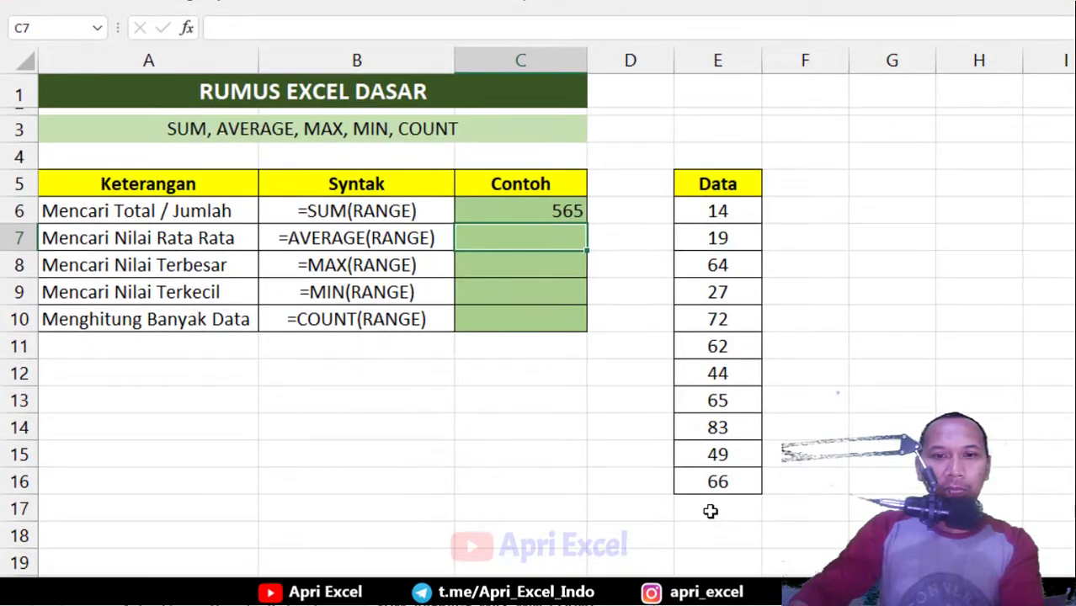
AutoSum the Data column into E17, also giving 565
{"action": "left_click", "coordinate": [710, 511]}
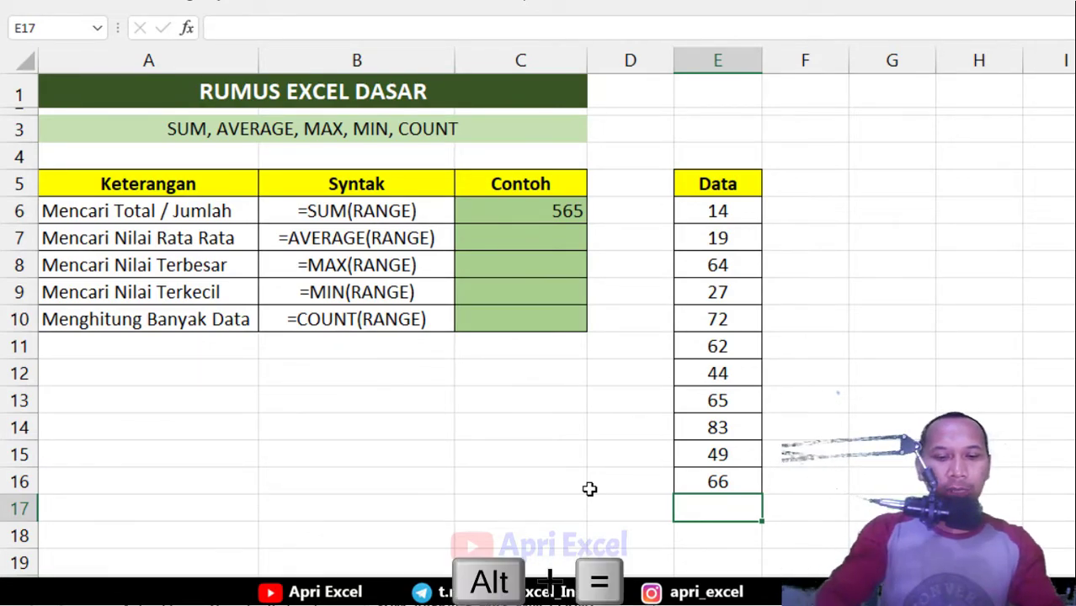
{"action": "key", "text": "alt+equal"}
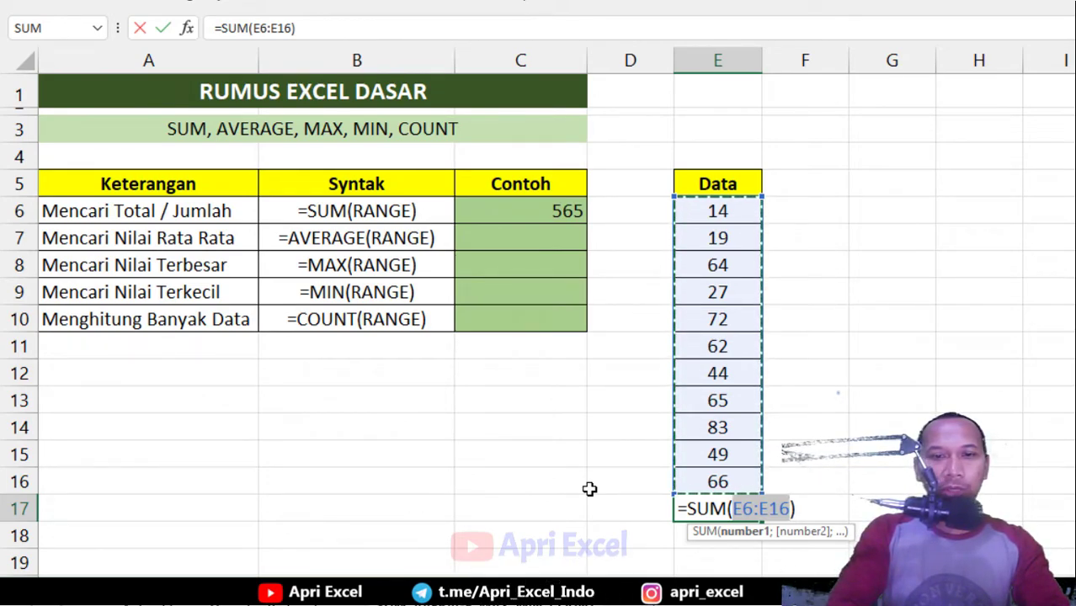
{"action": "key", "text": "Return"}
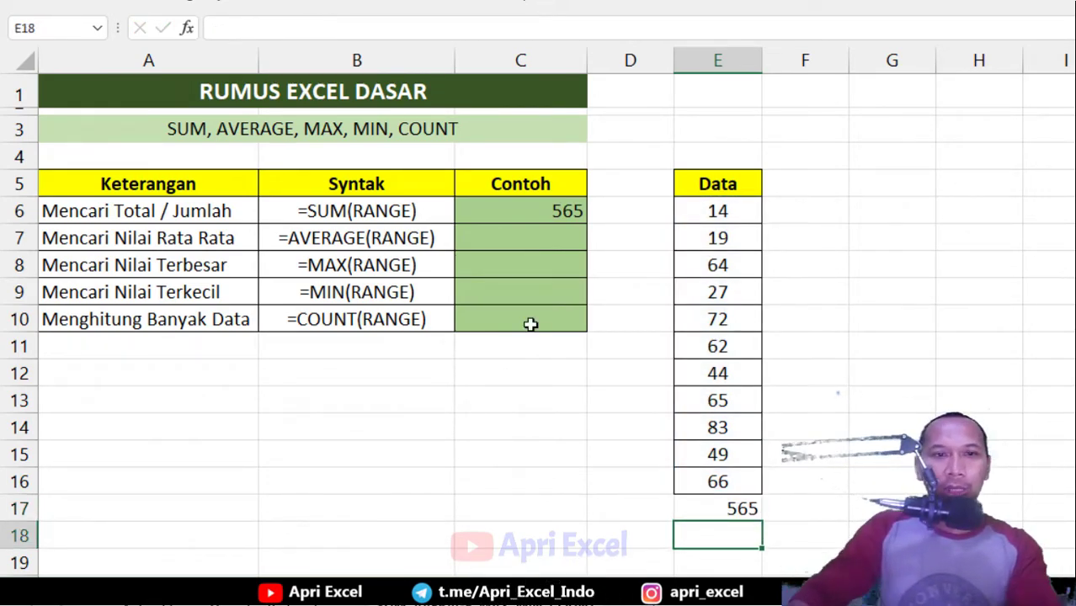
Enter =AVERAGE(E6:E16) in C7, giving 51,36
{"action": "left_click", "coordinate": [529, 240]}
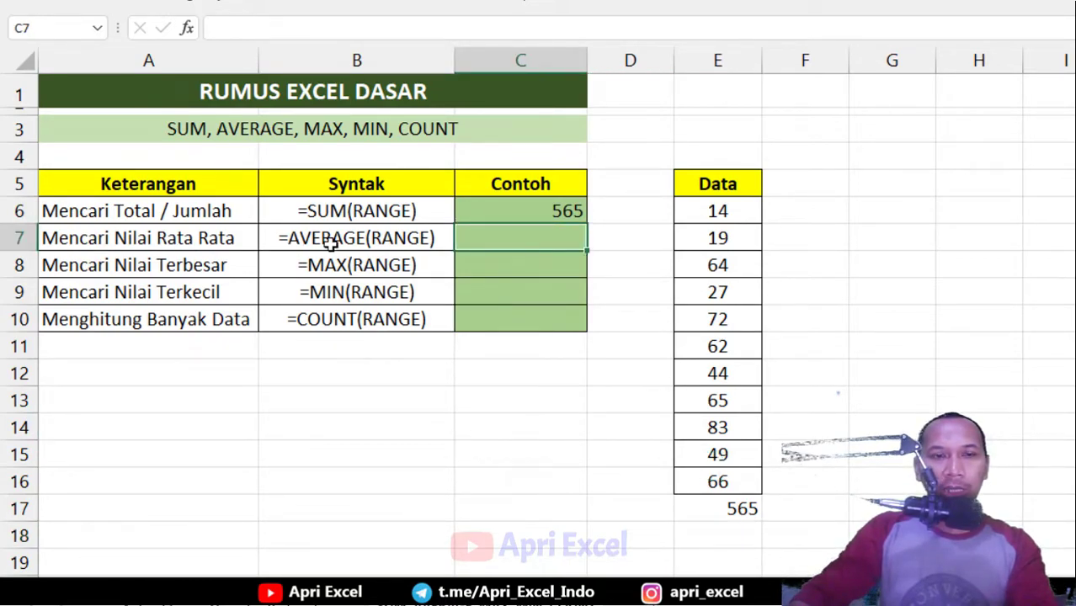
{"action": "type", "text": "="}
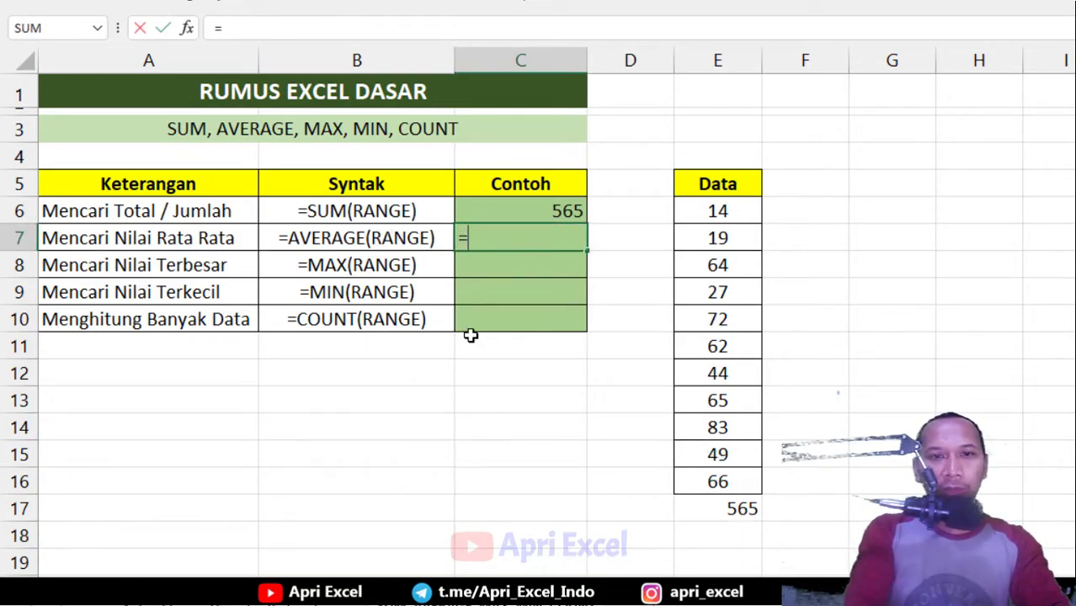
{"action": "type", "text": "ave"}
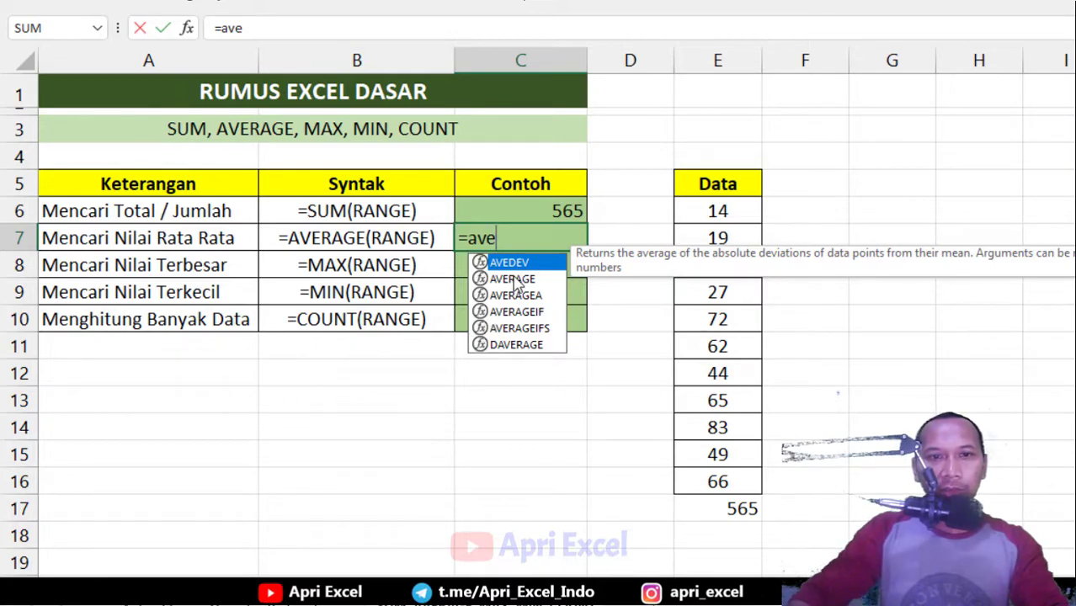
{"action": "double_click", "coordinate": [515, 279]}
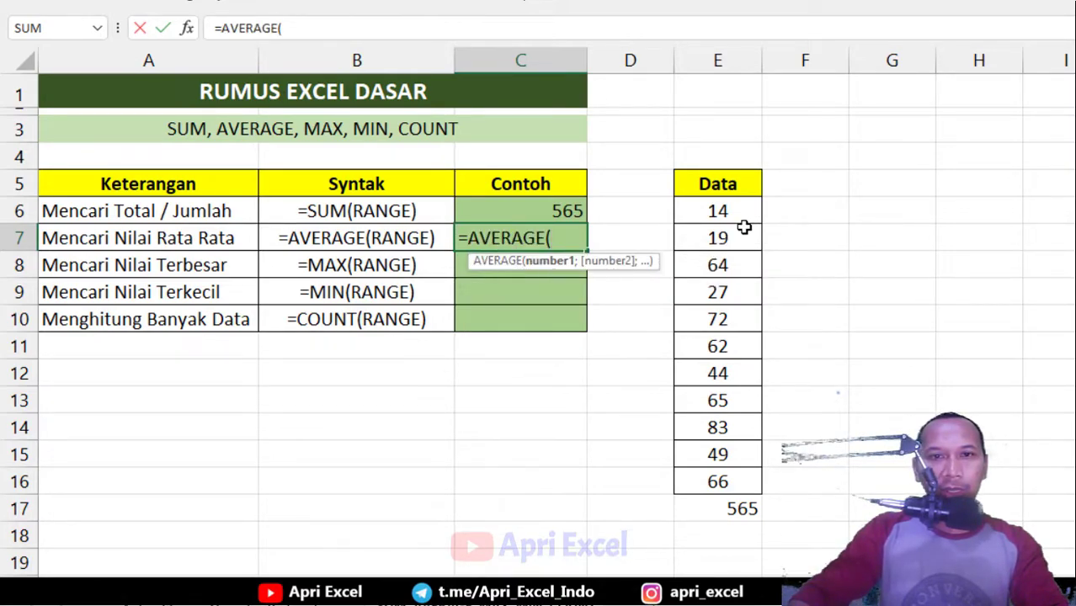
{"action": "left_click_drag", "start_coordinate": [718, 210], "coordinate": [714, 479]}
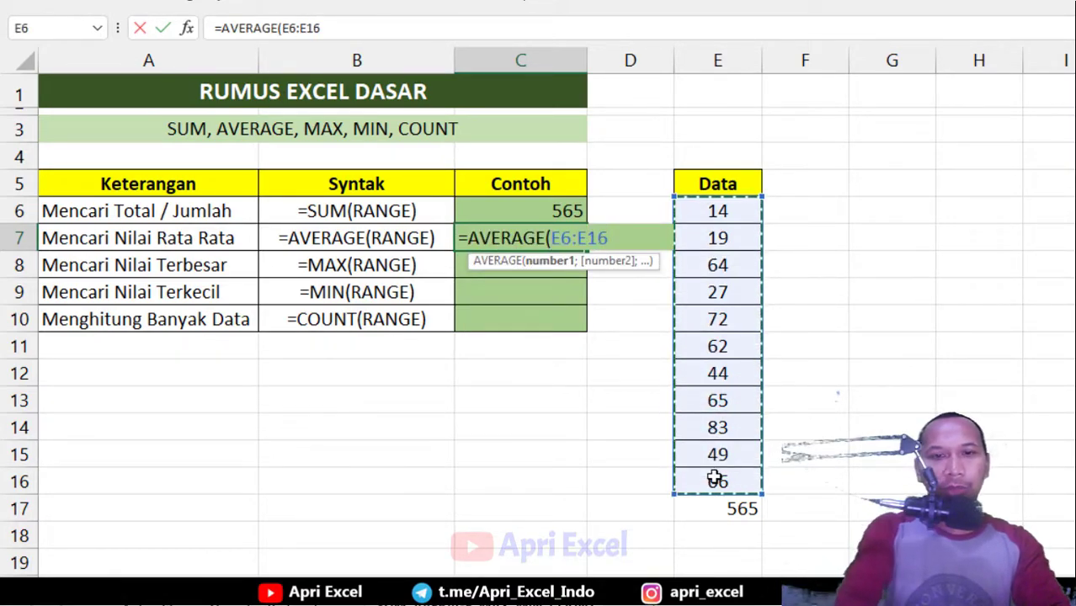
{"action": "key", "text": "Return"}
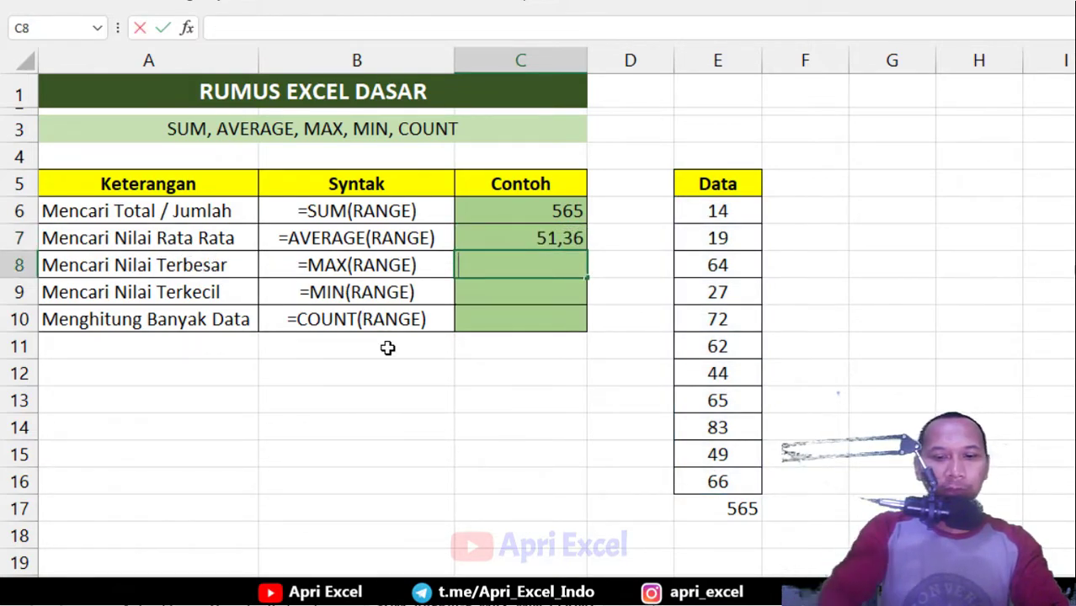
Enter =MAX(E6:E16) in C8, showing 83
{"action": "type", "text": "=max("}
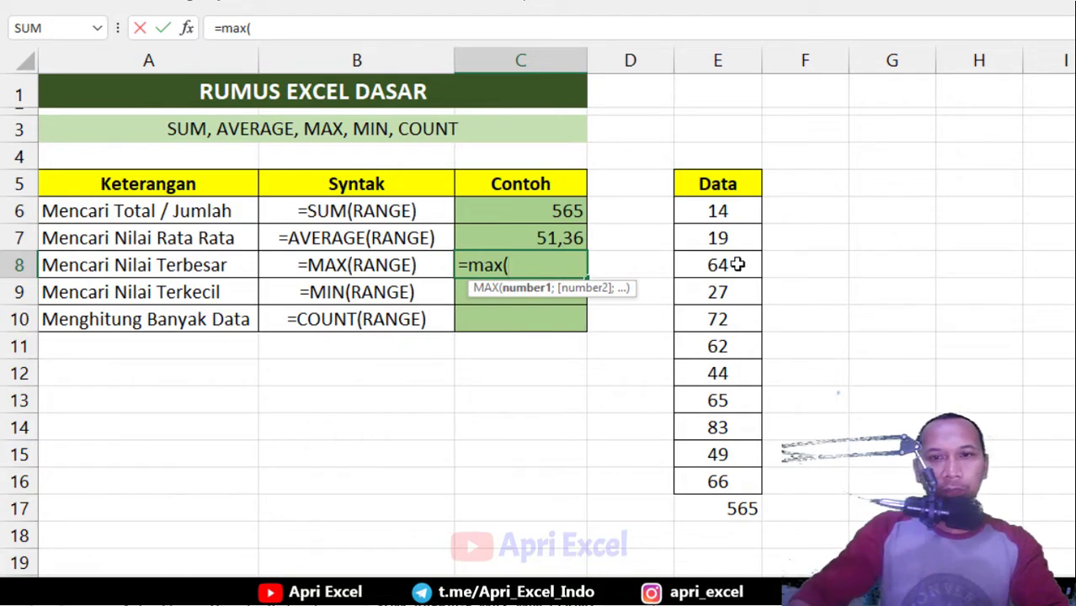
{"action": "left_click_drag", "start_coordinate": [718, 211], "coordinate": [716, 480]}
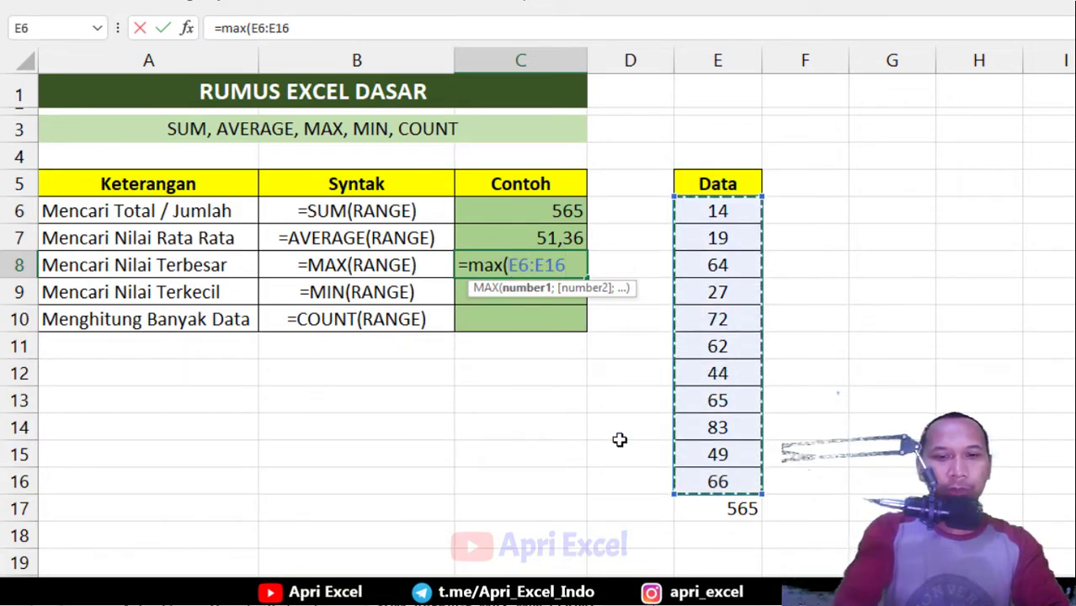
{"action": "key", "text": "Return"}
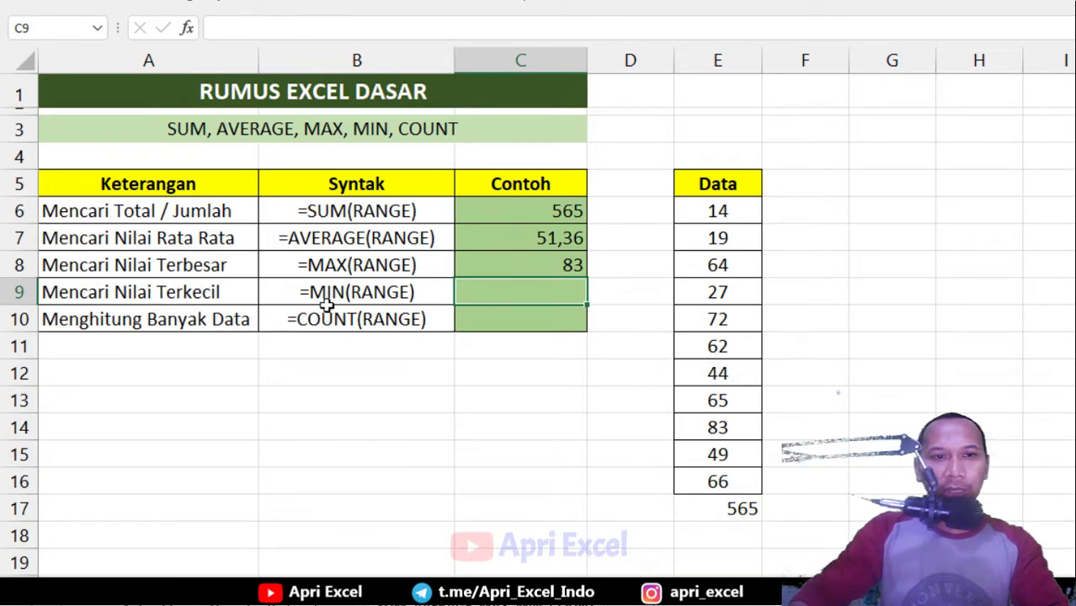
Enter =MIN(E6:E16) in C9 to return the smallest data value, 14
{"action": "type", "text": "="}
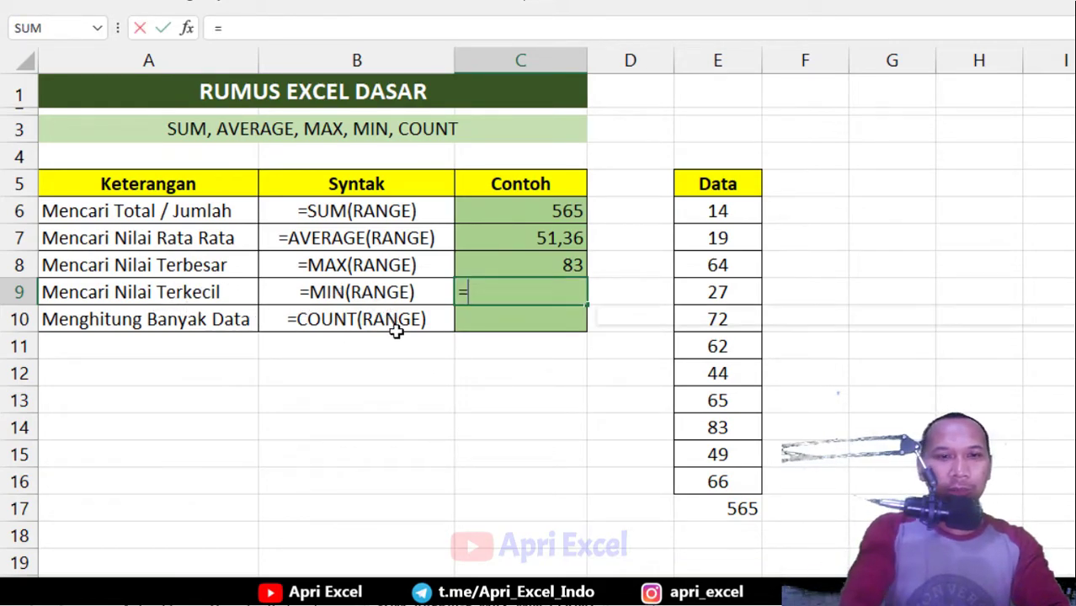
{"action": "type", "text": "min("}
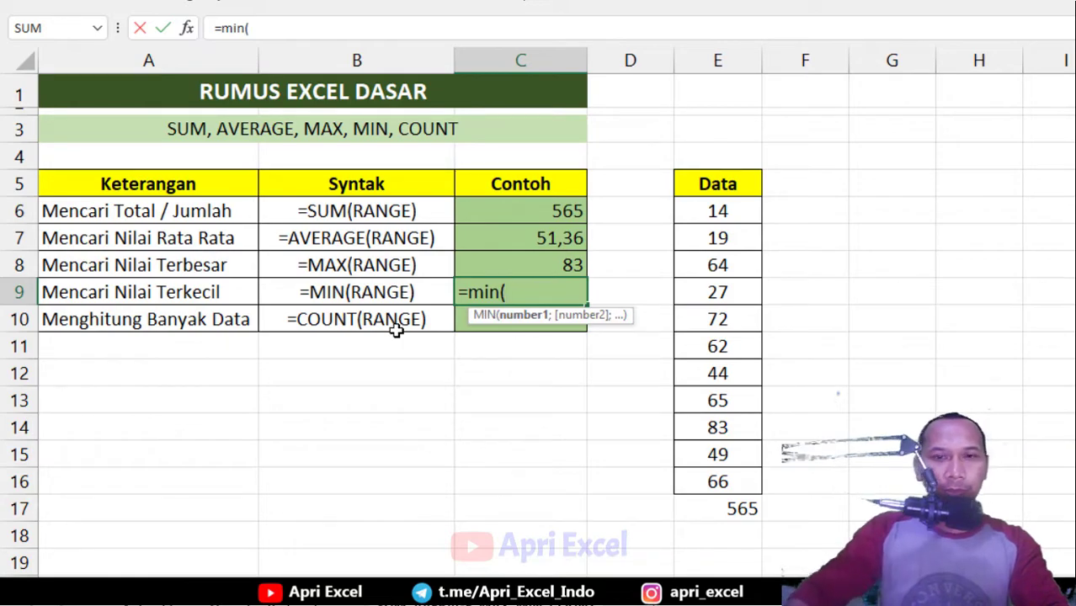
{"action": "left_click_drag", "start_coordinate": [717, 213], "coordinate": [714, 474]}
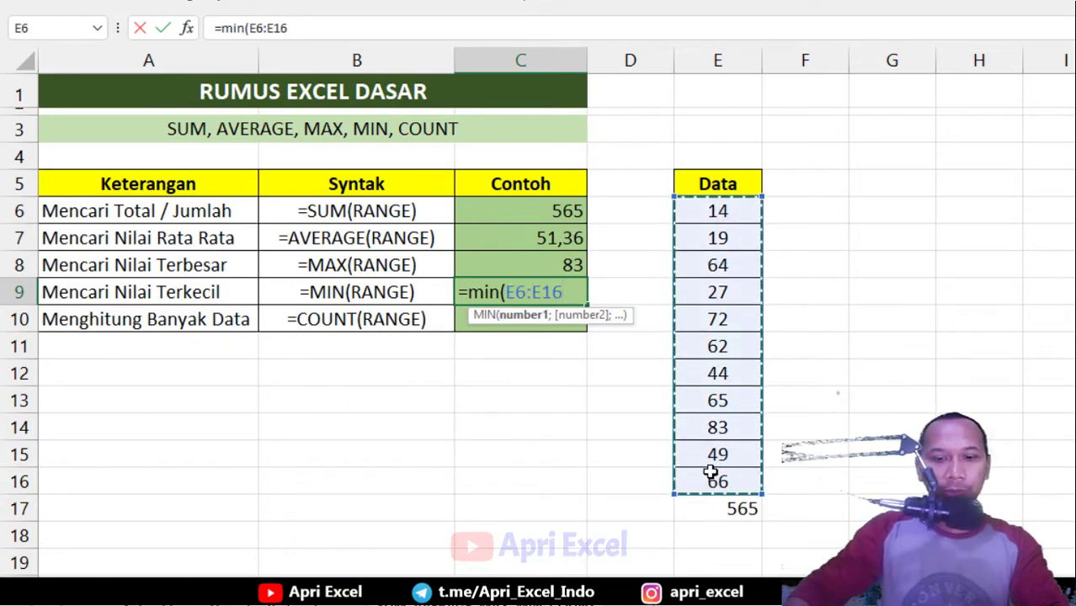
{"action": "key", "text": "Return"}
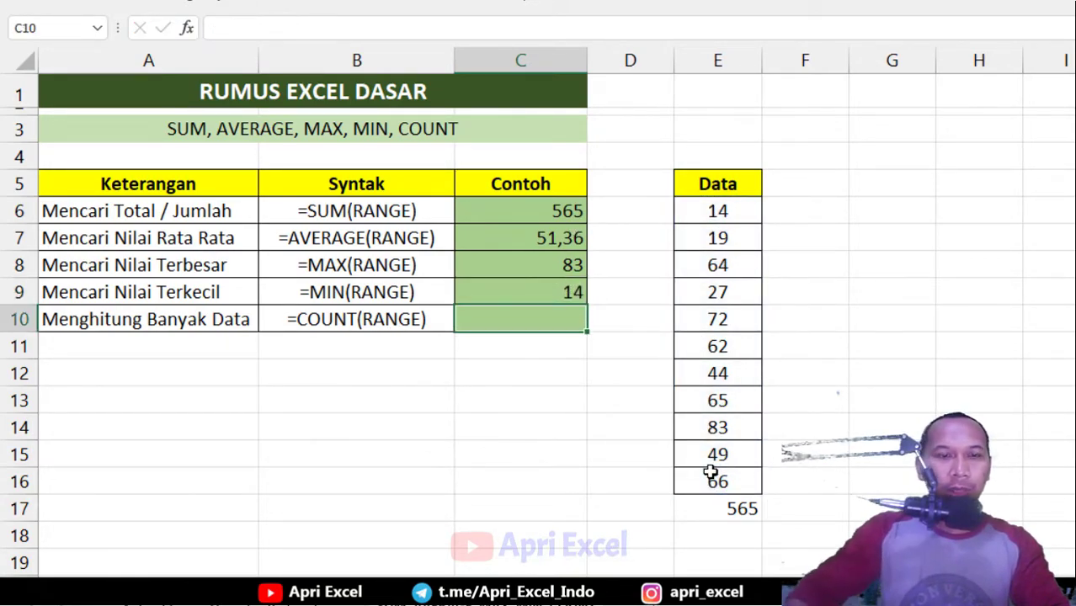
Verify the MAX and MIN results against the data values 83 in E14 and 14 in E6
{"action": "left_click", "coordinate": [557, 272]}
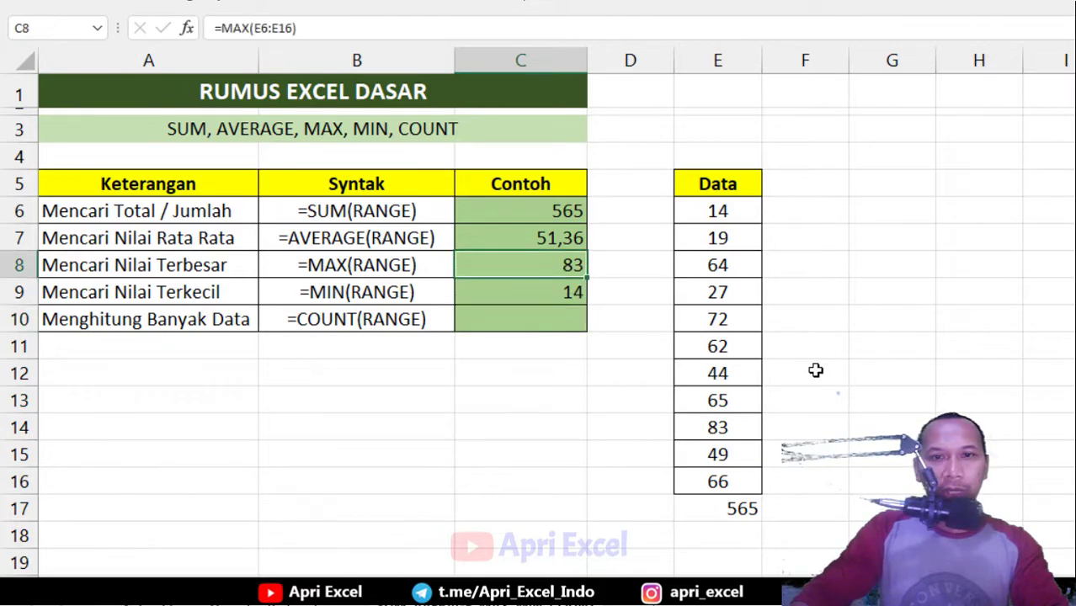
{"action": "left_click", "coordinate": [722, 431]}
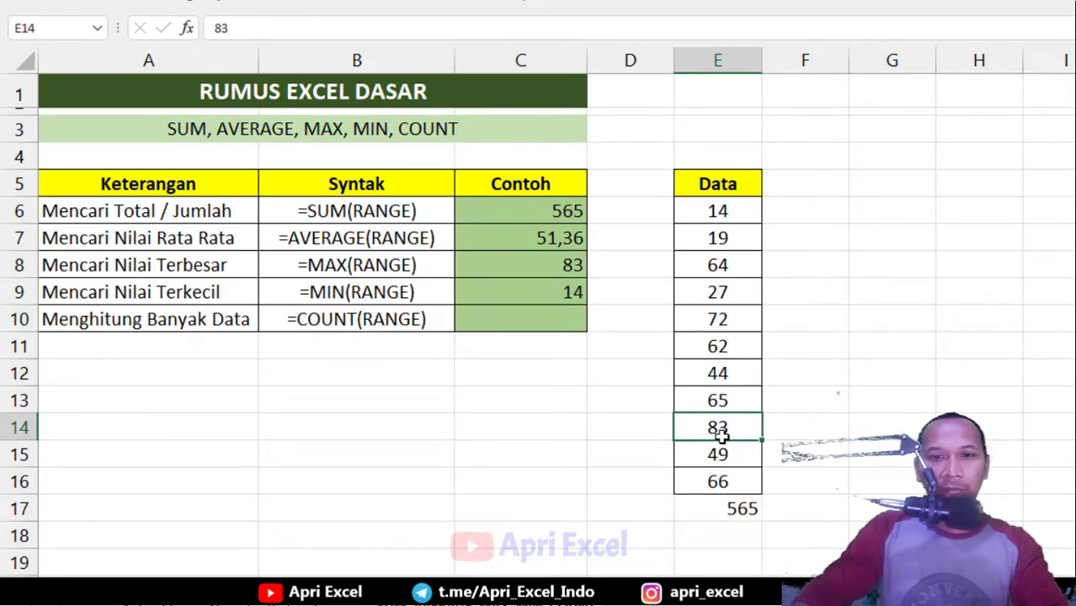
{"action": "left_click", "coordinate": [395, 293]}
{"action": "left_click", "coordinate": [526, 292]}
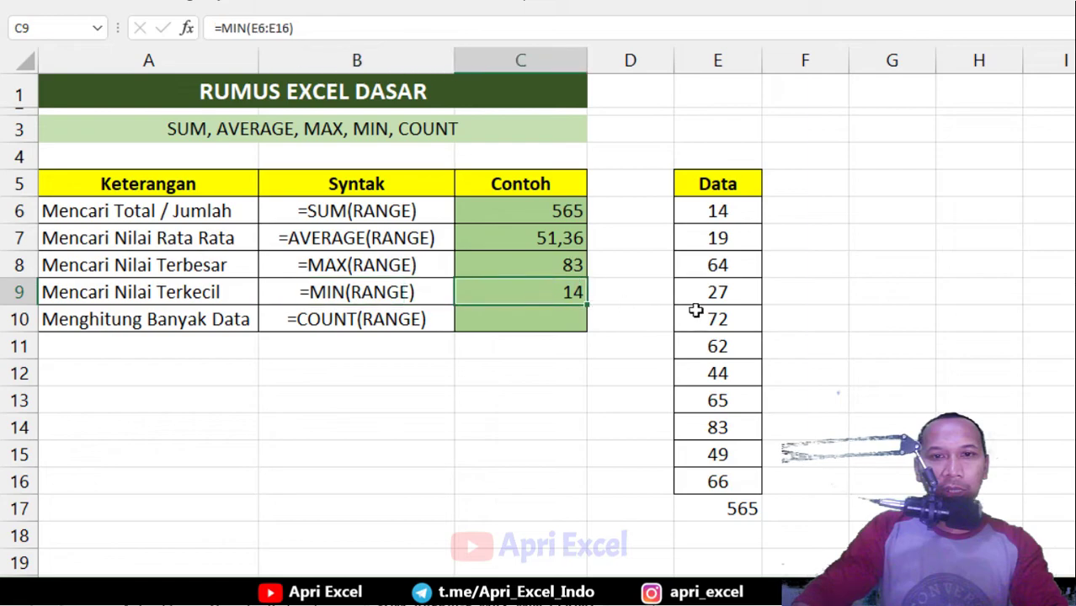
{"action": "left_click", "coordinate": [718, 214]}
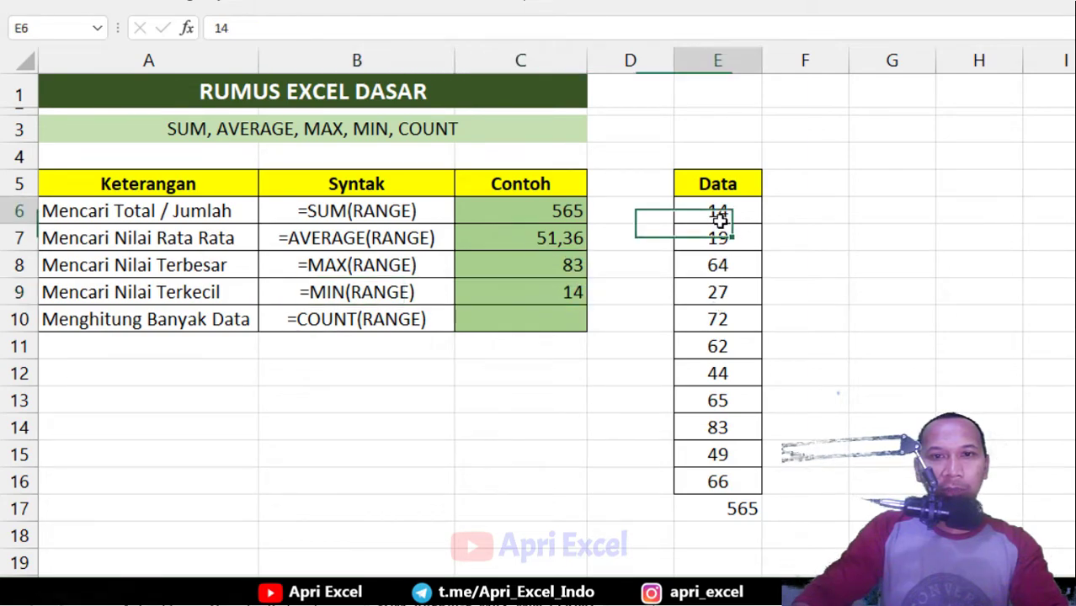
{"action": "left_click", "coordinate": [499, 320]}
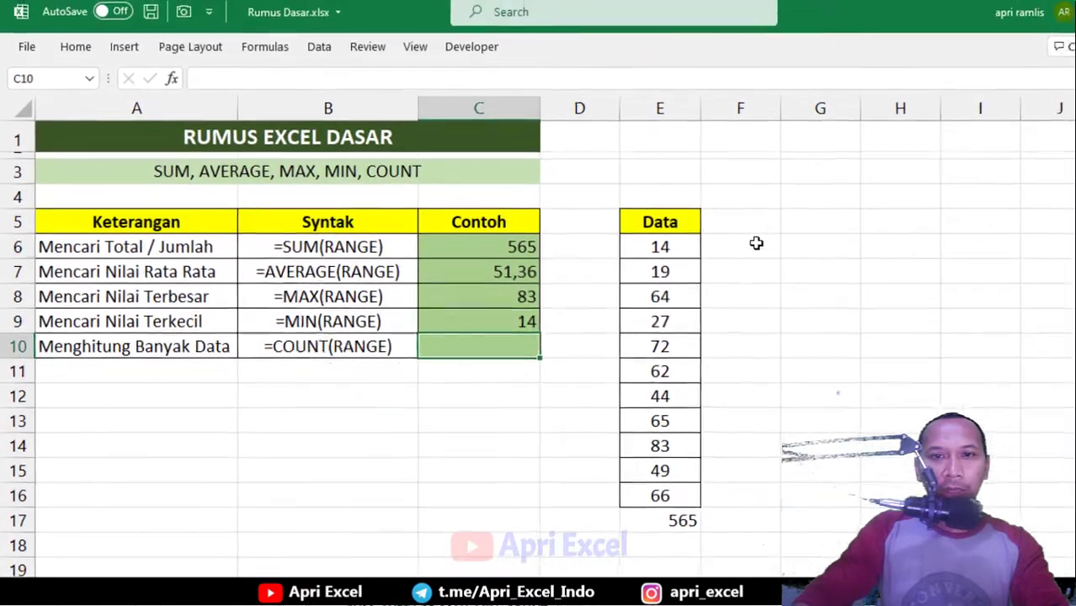
Number the data rows 1 to 11 in F6:F16 using a 1, 2 fill series
{"action": "left_click", "coordinate": [830, 211]}
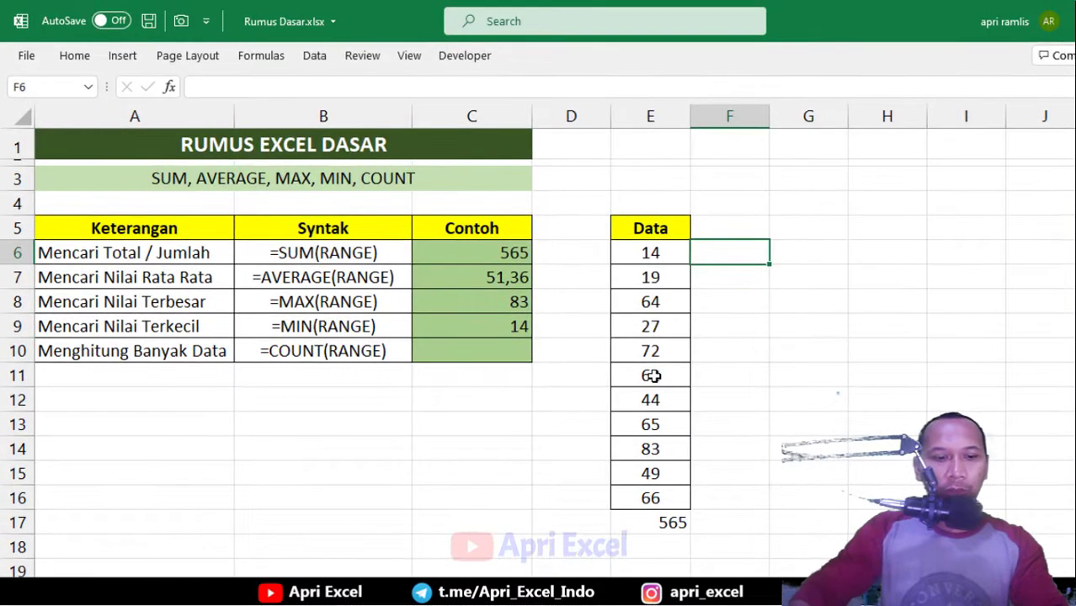
{"action": "type", "text": "1"}
{"action": "key", "text": "Return"}
{"action": "type", "text": "2"}
{"action": "key", "text": "Return"}
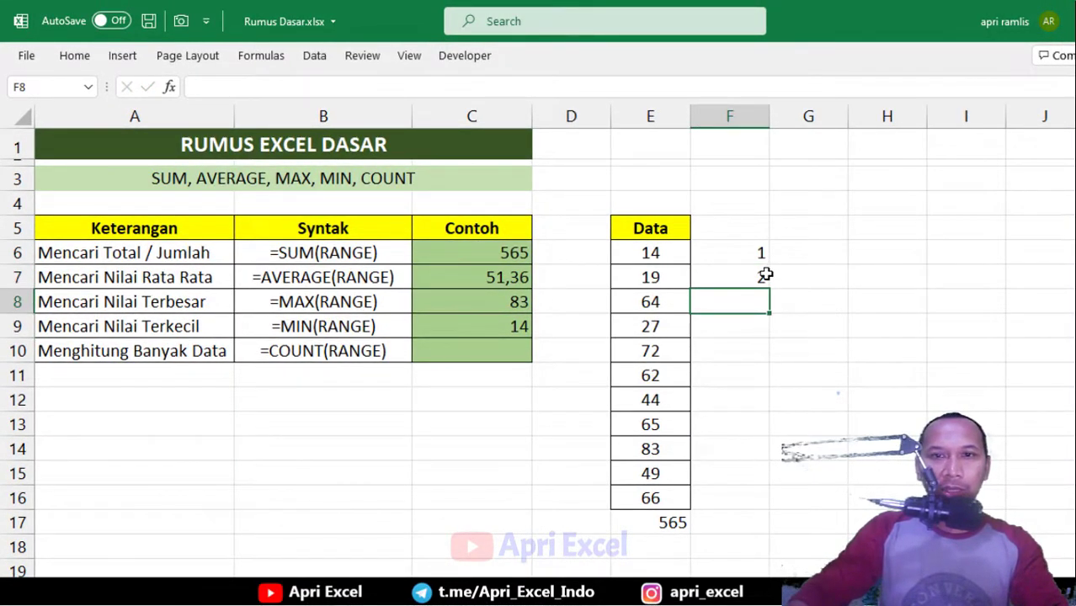
{"action": "left_click_drag", "start_coordinate": [752, 258], "coordinate": [742, 508]}
Enter =COUNT(E6:E16) in C10 to count the 11 data values
{"action": "left_click", "coordinate": [504, 354]}
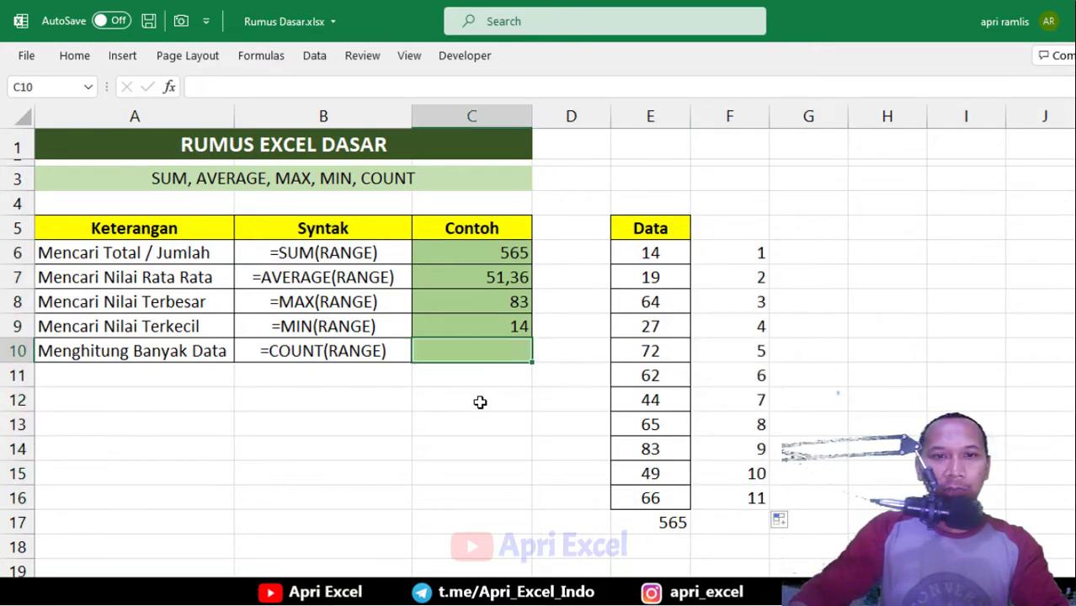
{"action": "type", "text": "=count"}
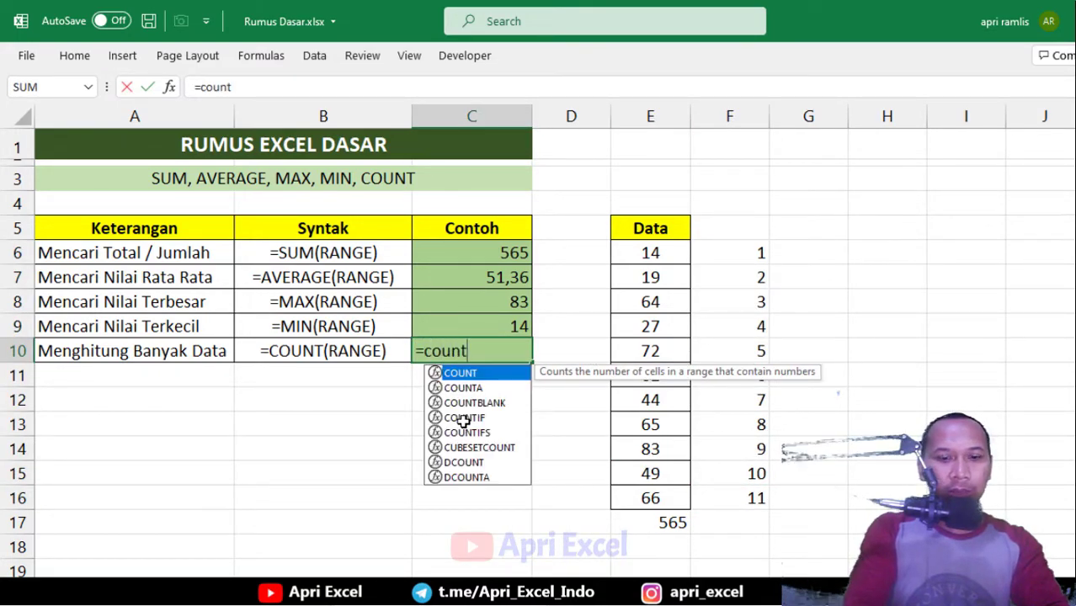
{"action": "type", "text": "("}
{"action": "left_click_drag", "start_coordinate": [647, 257], "coordinate": [653, 498]}
{"action": "type", "text": ")"}
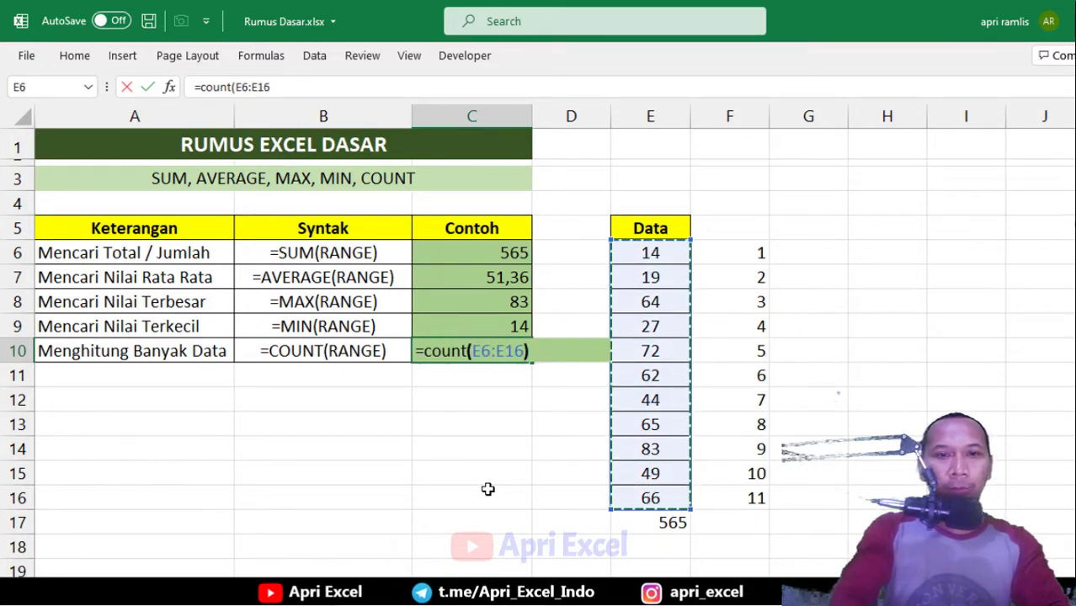
{"action": "key", "text": "Return"}
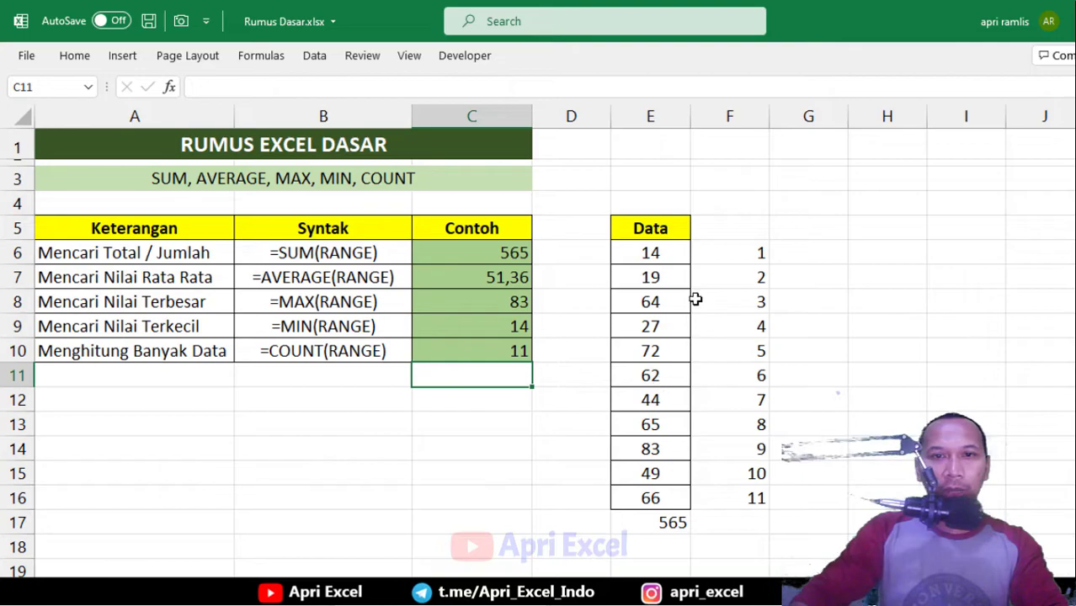
{"action": "left_click", "coordinate": [655, 325]}
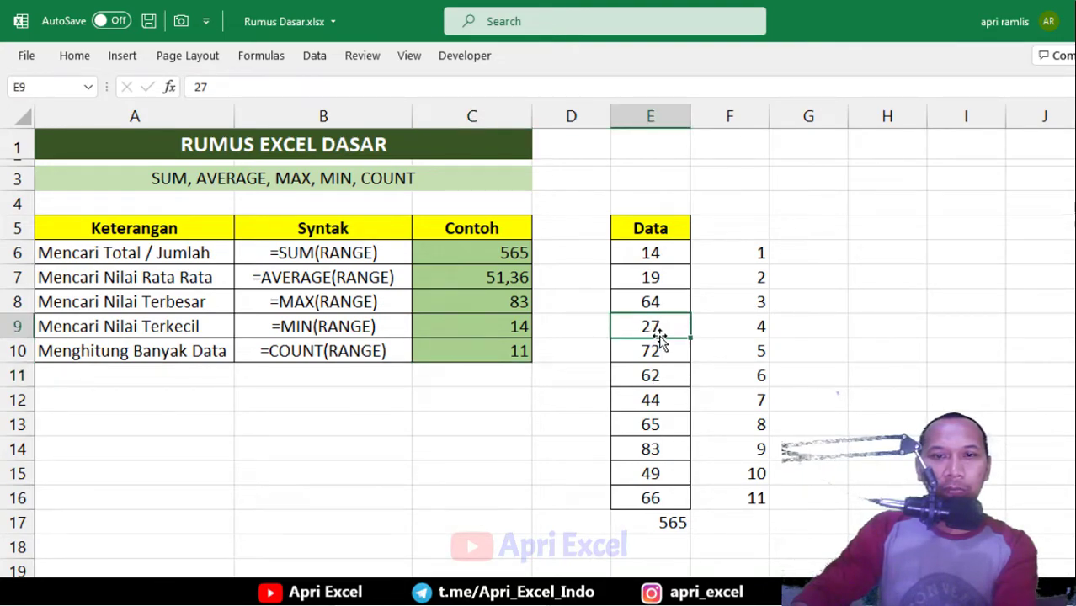
Clear 27 from E9 so the total becomes 538, average 53,80 and count 10
{"action": "key", "text": "Delete"}
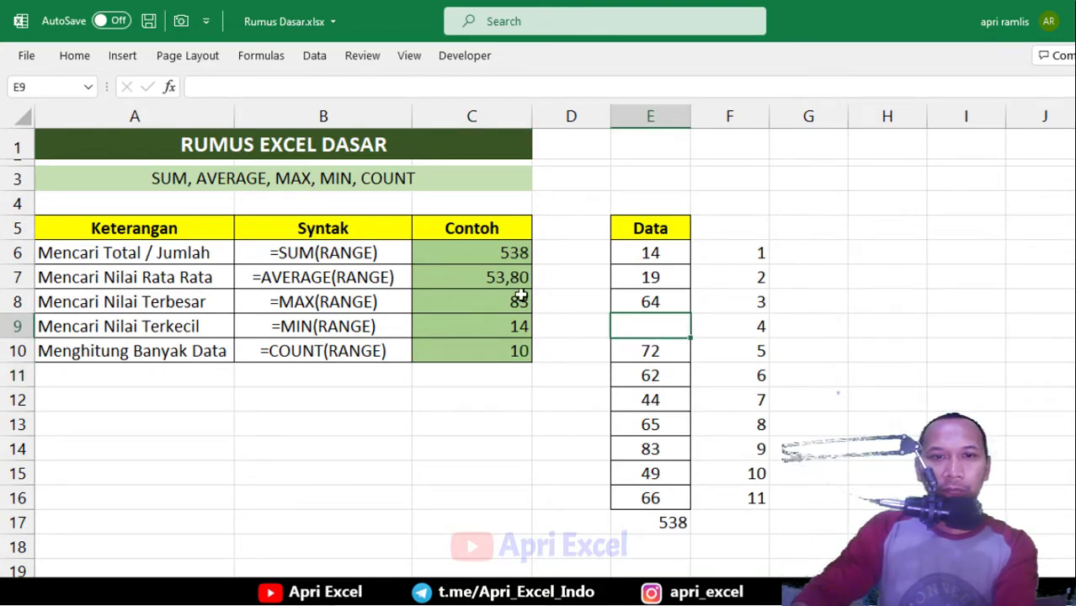
{"action": "left_click", "coordinate": [470, 346]}
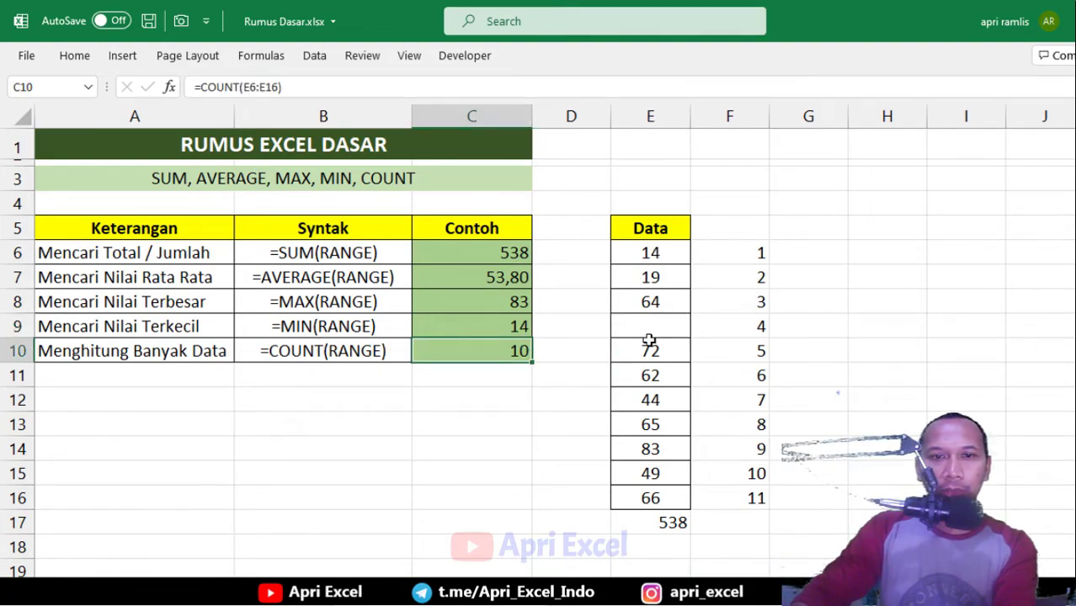
{"action": "left_click_drag", "start_coordinate": [765, 501], "coordinate": [804, 499]}
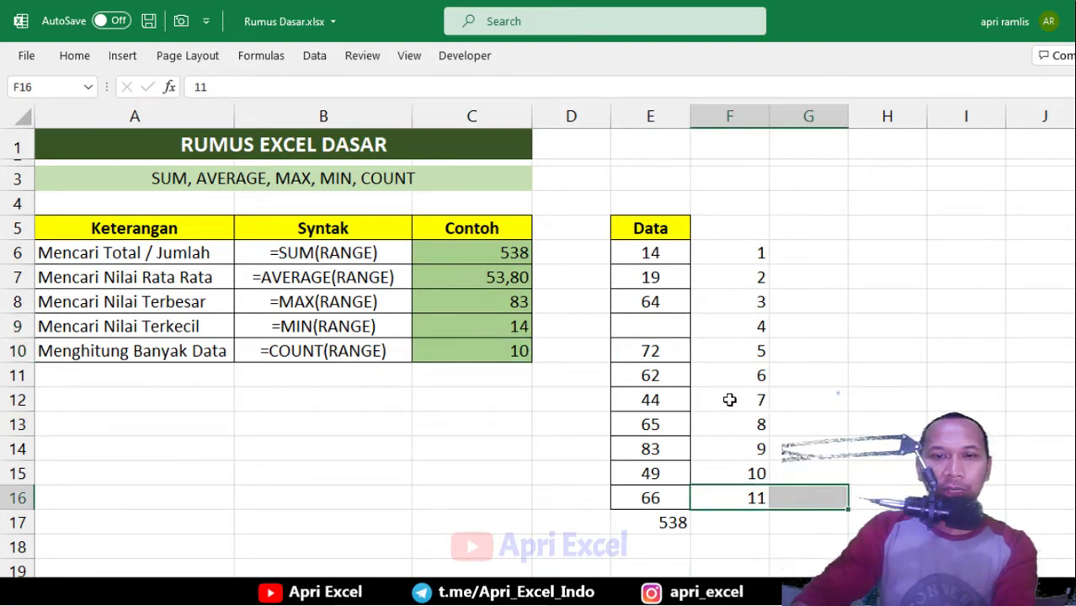
{"action": "left_click", "coordinate": [668, 327]}
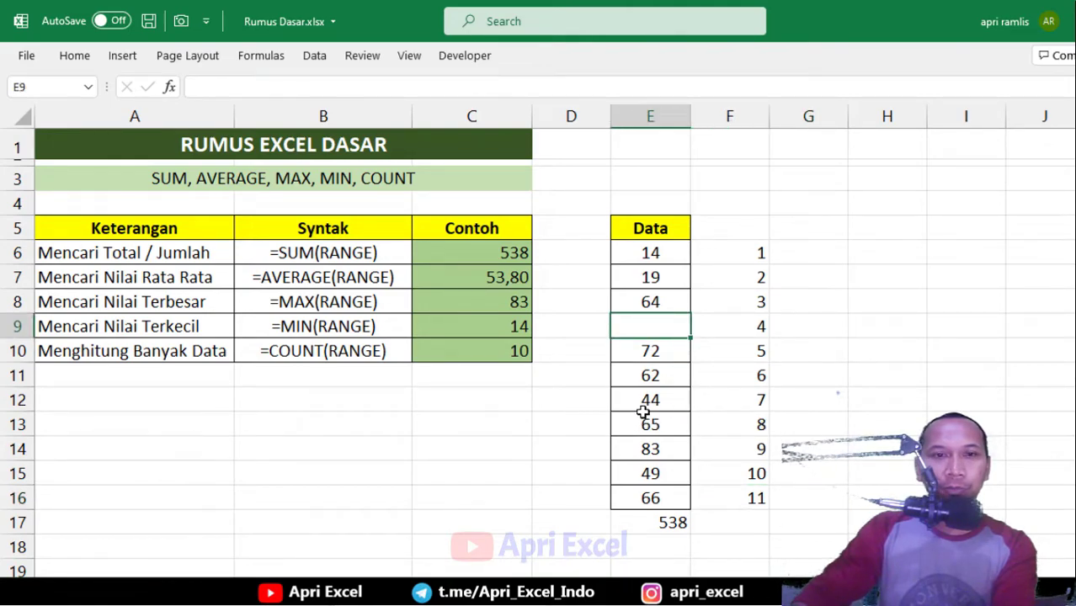